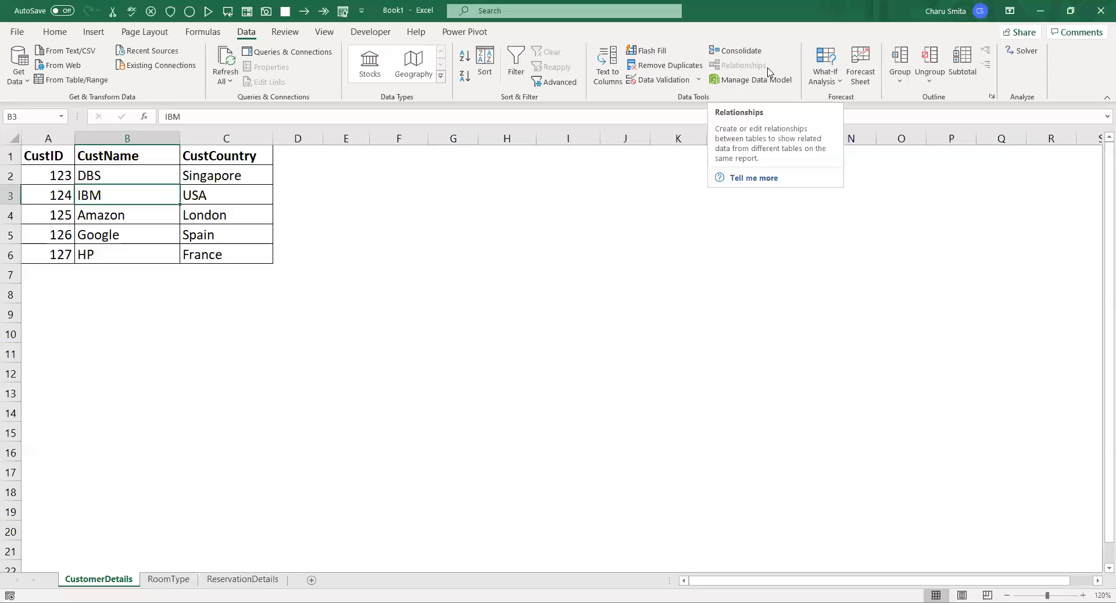
Format the customer data in A1:C6 on the CustomerDetails sheet as a table with headers
{"action": "left_click", "coordinate": [488, 227]}
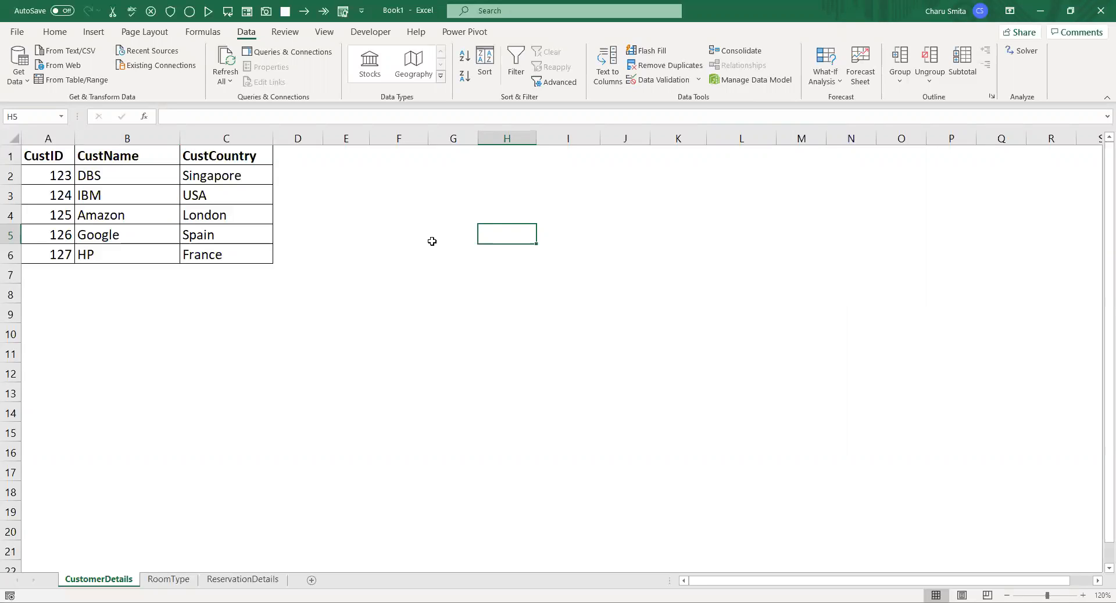
{"action": "right_click", "coordinate": [128, 236]}
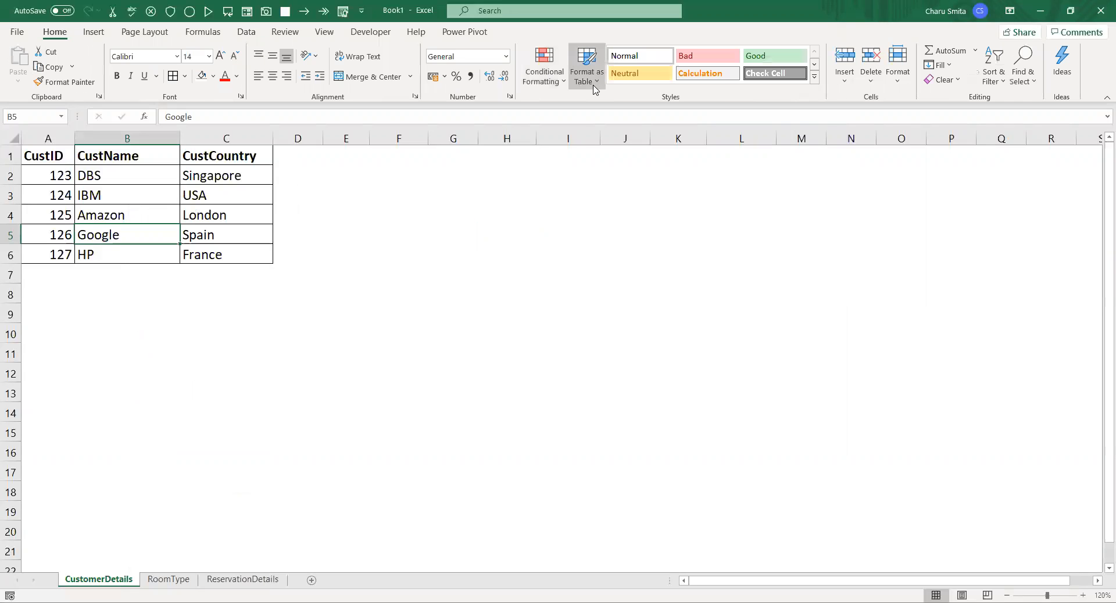
{"action": "left_click", "coordinate": [594, 88]}
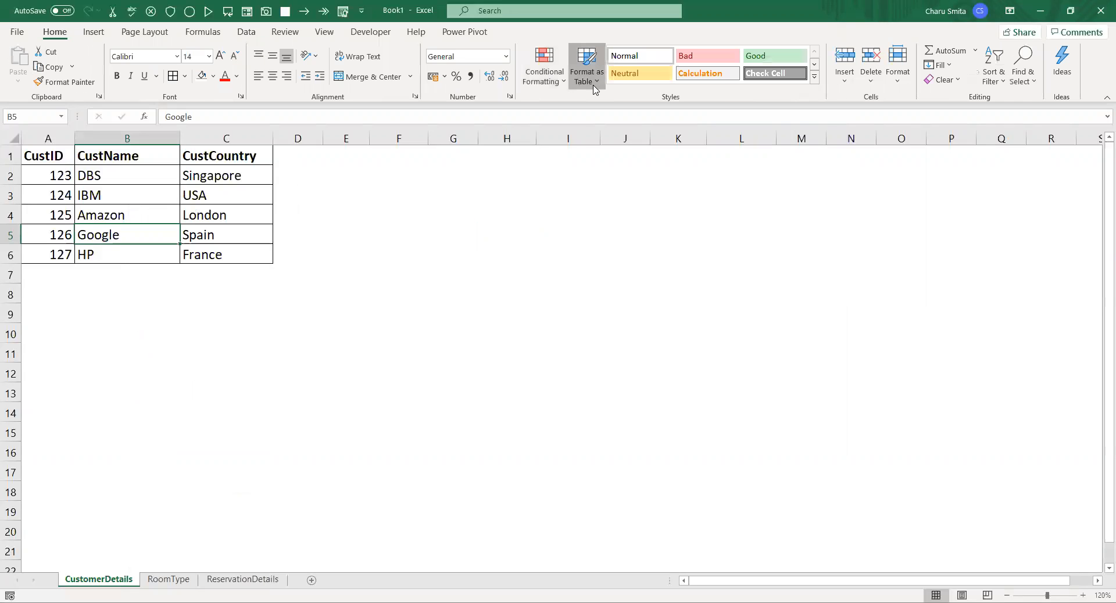
{"action": "left_click", "coordinate": [596, 124]}
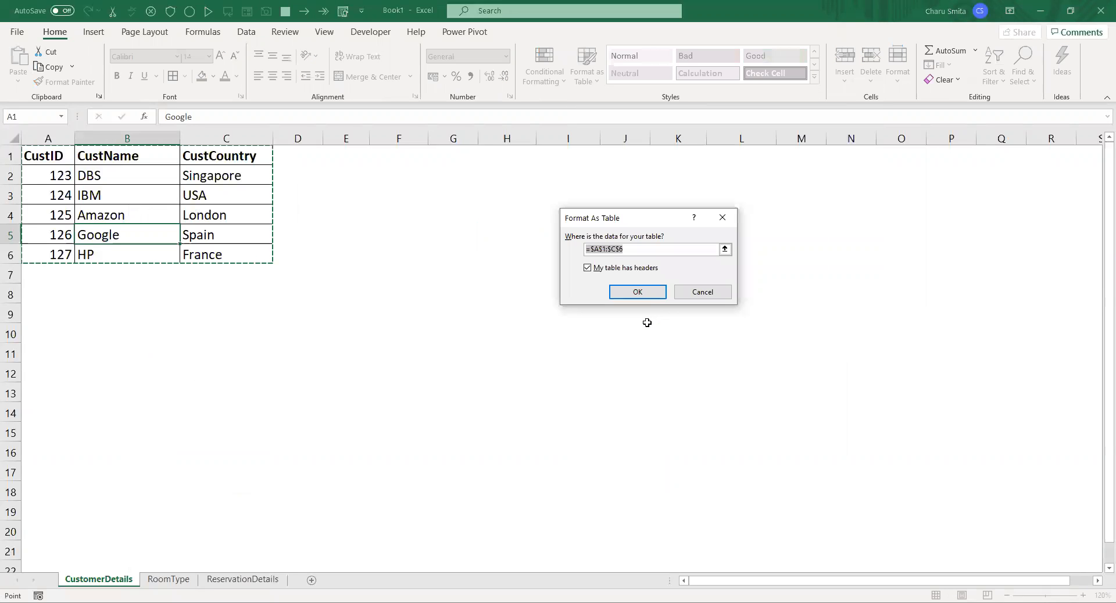
{"action": "left_click", "coordinate": [637, 293]}
{"action": "left_click", "coordinate": [241, 33]}
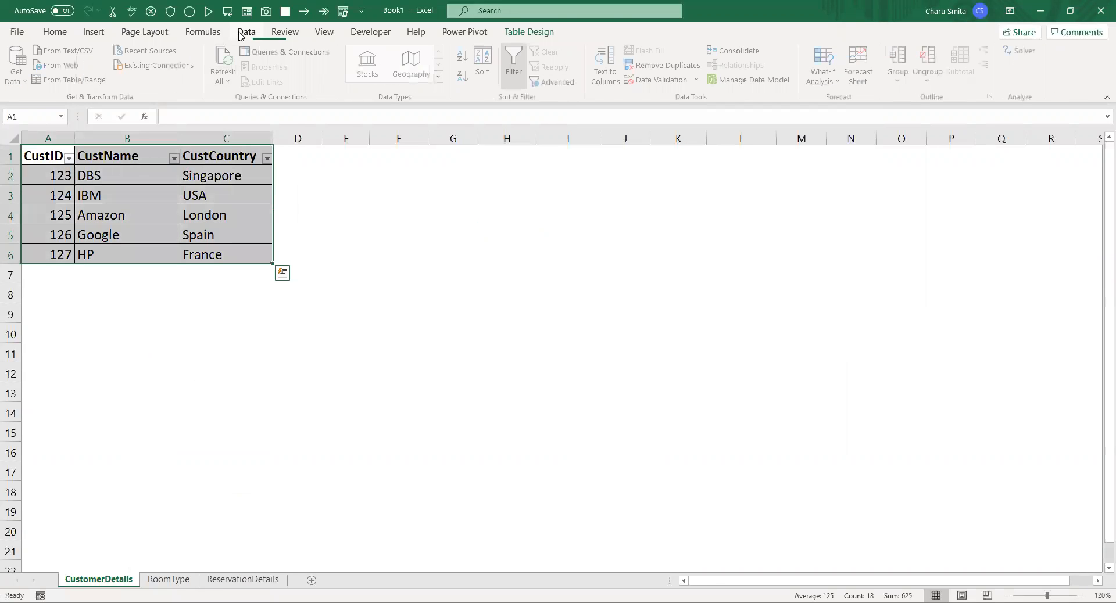
Format the room list in A1:B5 on the RoomType sheet as a table with headers
{"action": "left_click", "coordinate": [154, 577]}
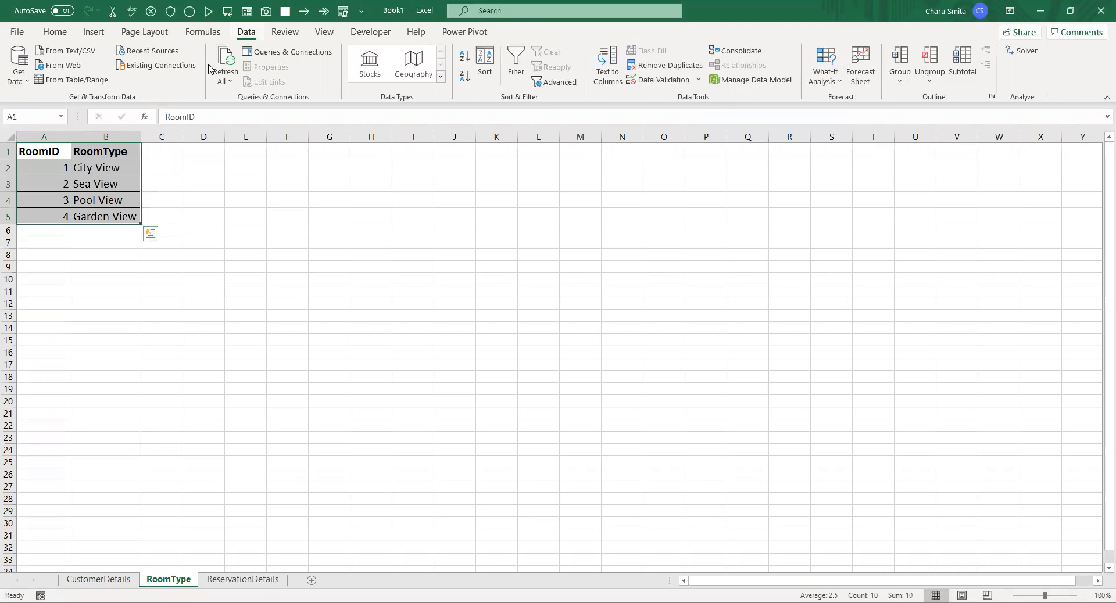
{"action": "left_click", "coordinate": [63, 32]}
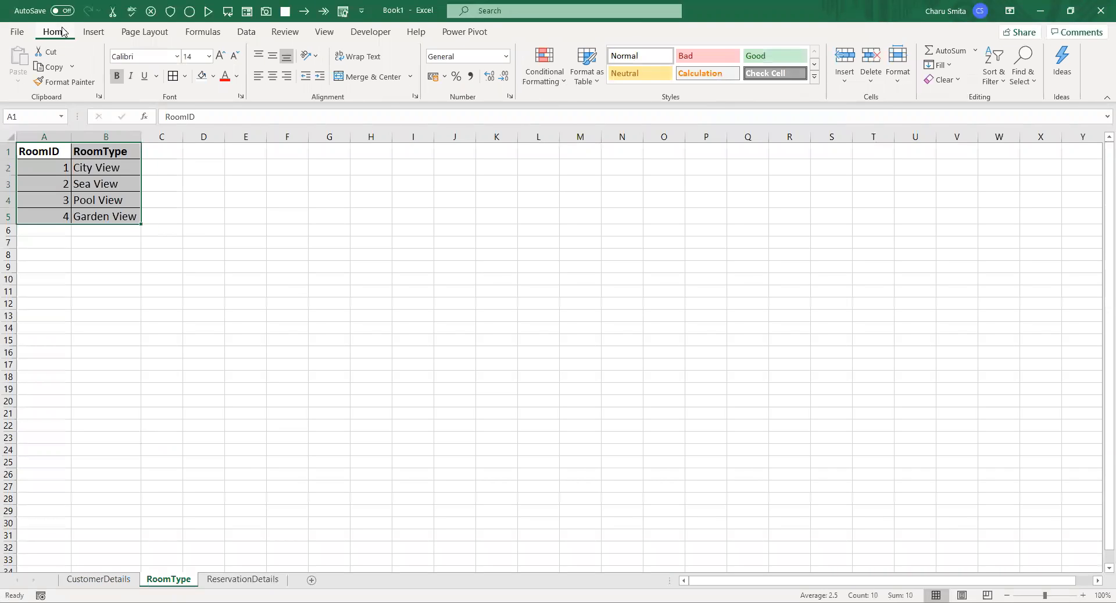
{"action": "left_click", "coordinate": [570, 82]}
{"action": "left_click", "coordinate": [583, 122]}
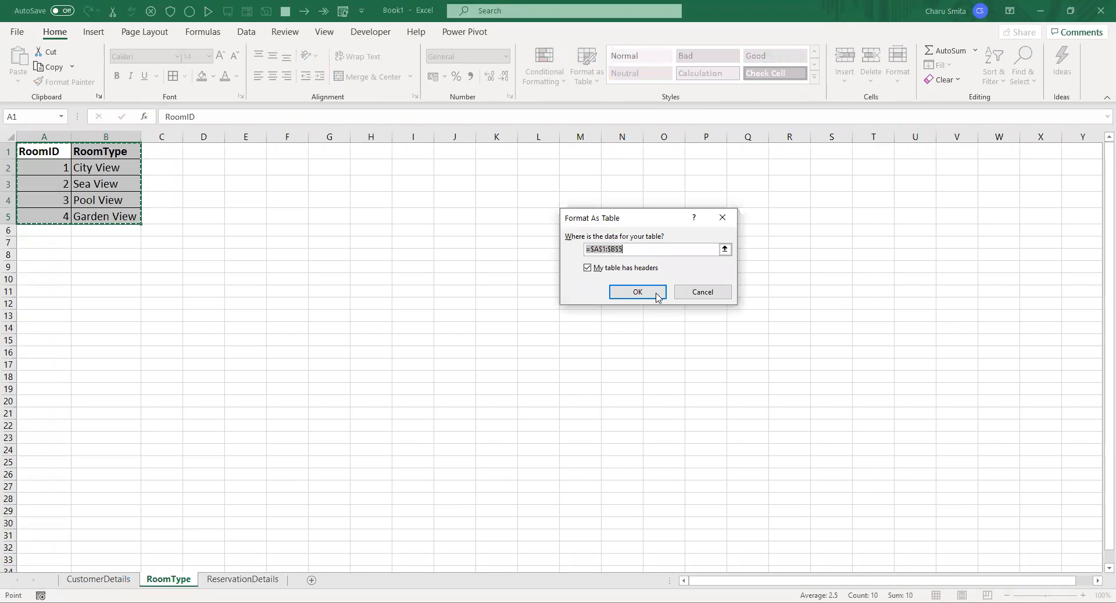
{"action": "left_click", "coordinate": [638, 291]}
{"action": "left_click", "coordinate": [287, 242]}
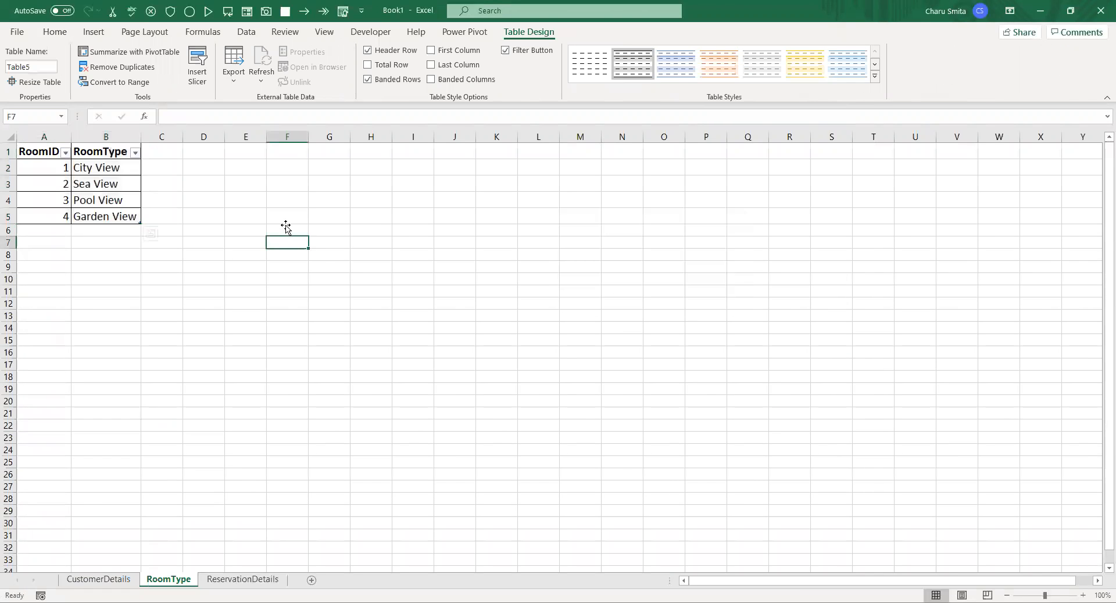
{"action": "left_click", "coordinate": [246, 31]}
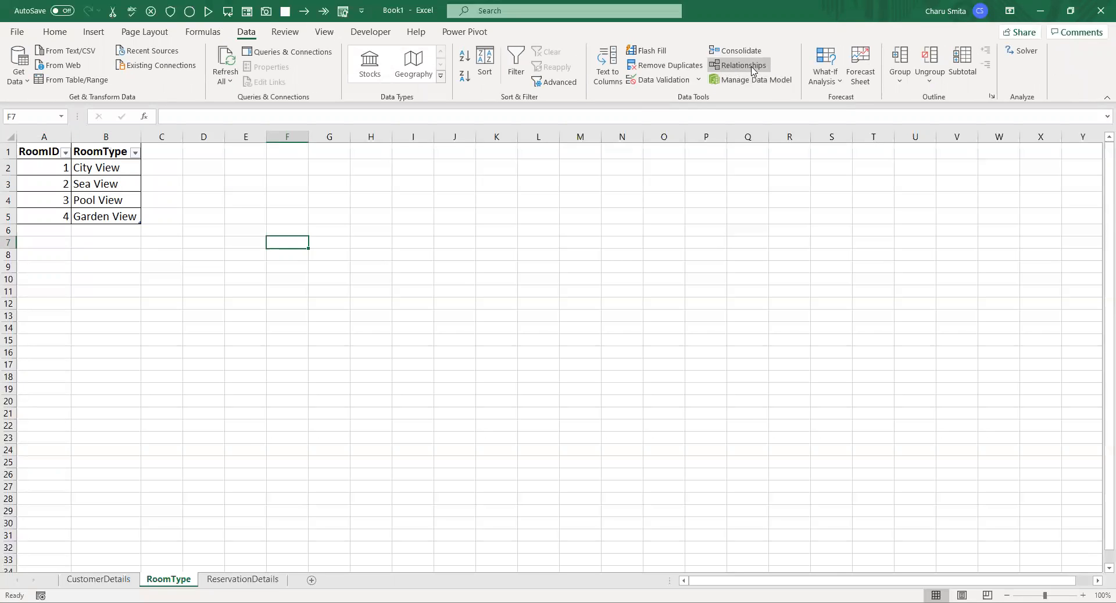
Format the reservation data in A1:E21 on the ReservationDetails sheet as a table with headers
{"action": "left_click", "coordinate": [242, 580]}
{"action": "left_click", "coordinate": [123, 278]}
{"action": "right_click", "coordinate": [123, 278]}
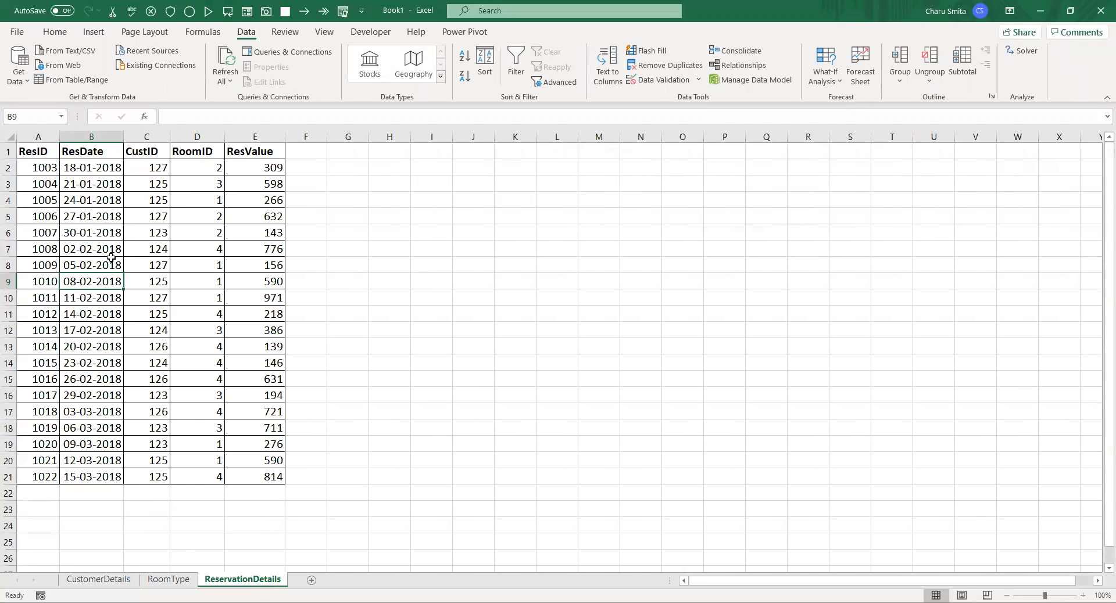
{"action": "left_click", "coordinate": [56, 32]}
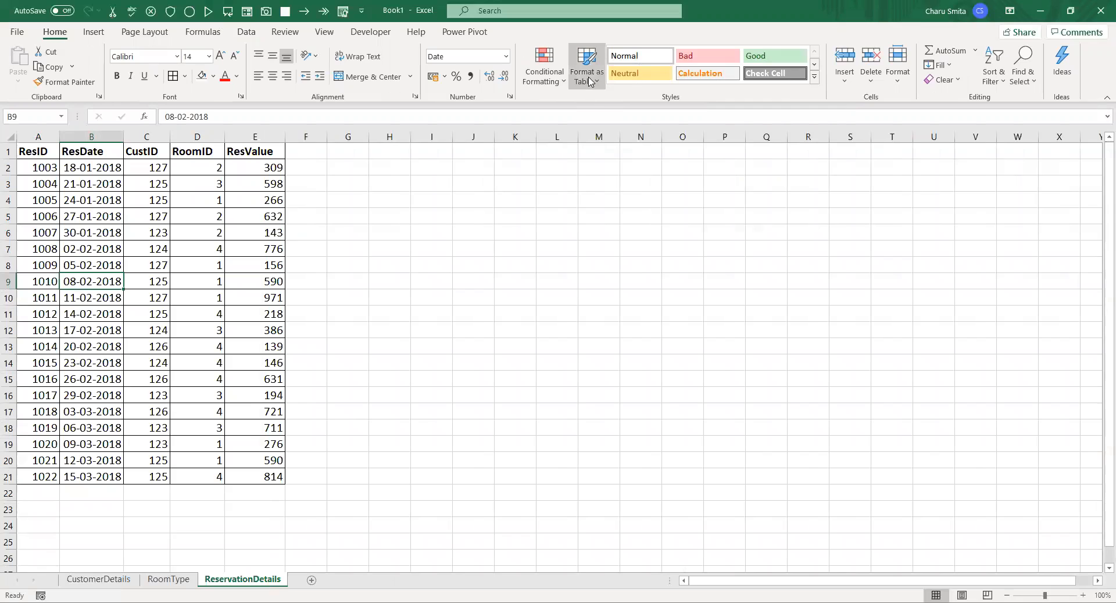
{"action": "left_click", "coordinate": [589, 82]}
{"action": "left_click", "coordinate": [596, 114]}
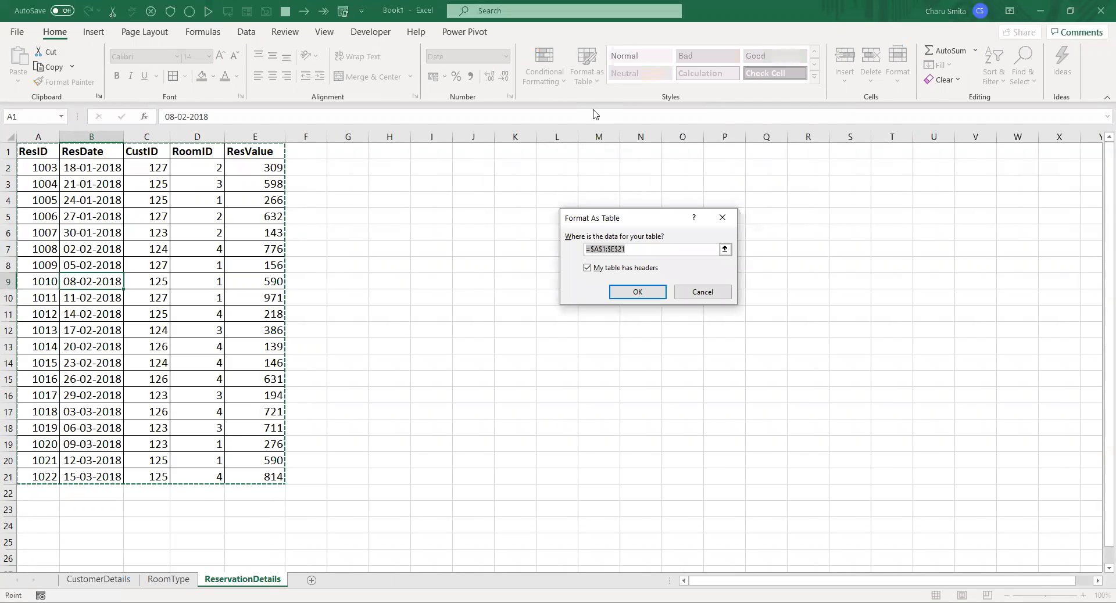
{"action": "key", "text": "Return"}
{"action": "left_click", "coordinate": [346, 313]}
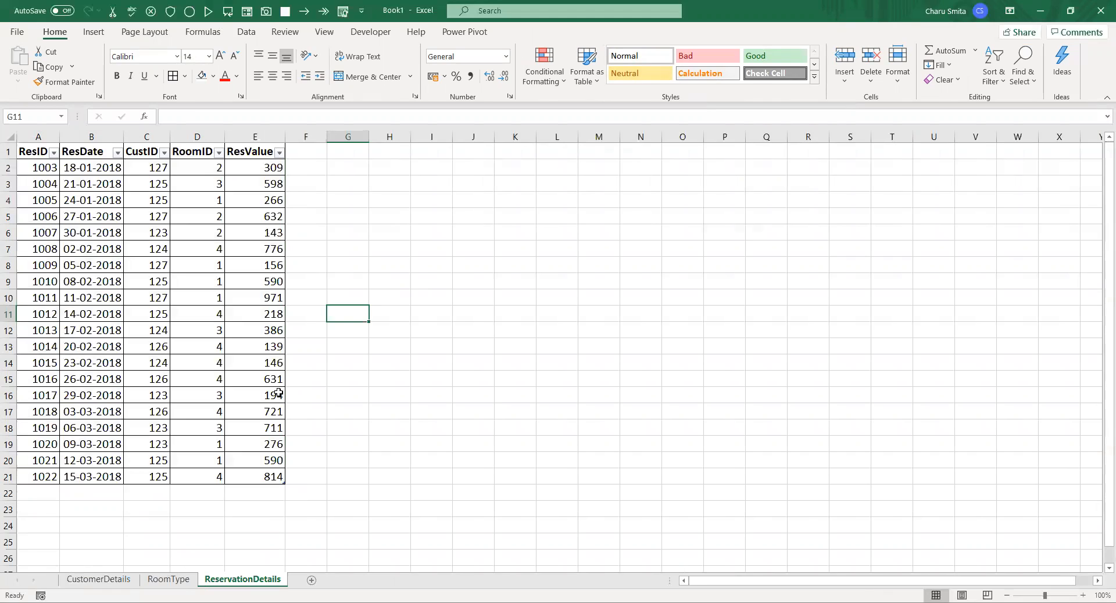
Review the ResID, ResDate, CustID, RoomID and ResValue columns of the reservation table one by one
{"action": "left_click", "coordinate": [37, 136]}
{"action": "left_click", "coordinate": [81, 136]}
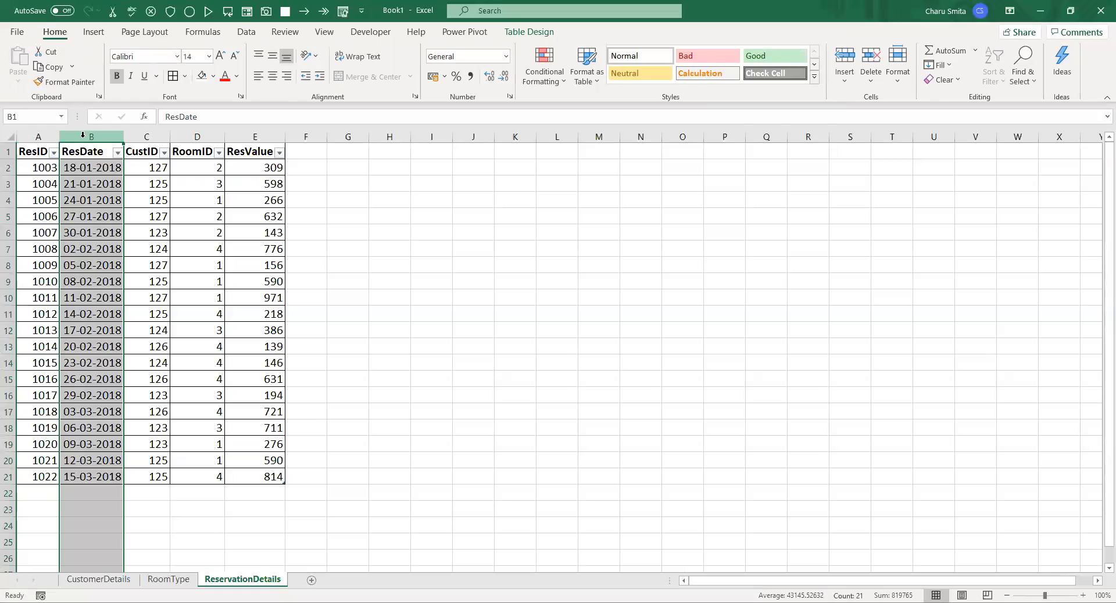
{"action": "left_click", "coordinate": [147, 136]}
{"action": "left_click", "coordinate": [211, 135]}
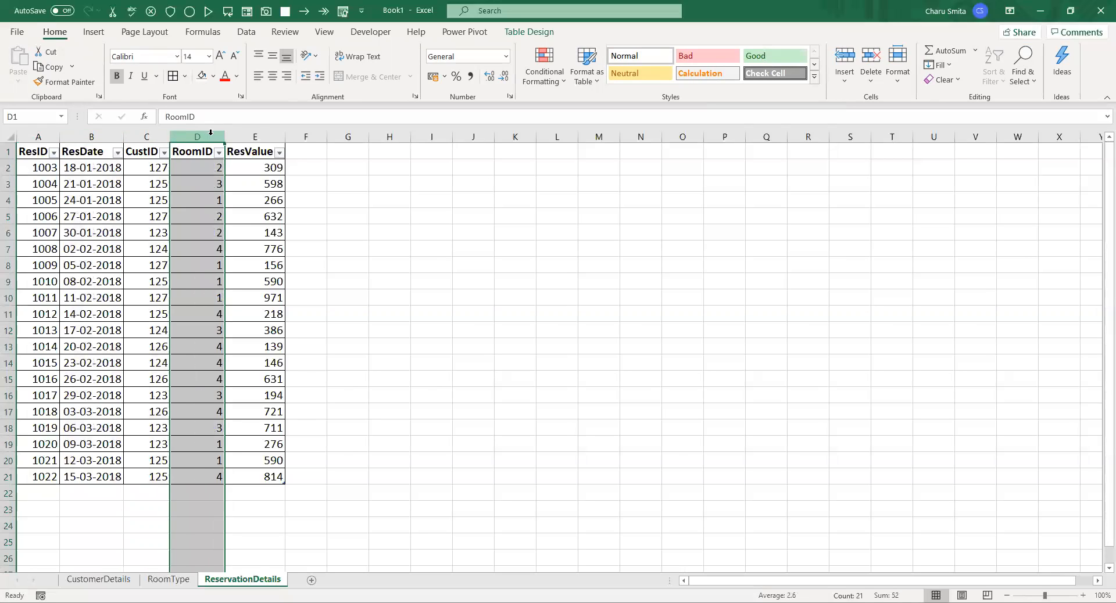
{"action": "left_click", "coordinate": [257, 136]}
{"action": "left_click", "coordinate": [341, 198]}
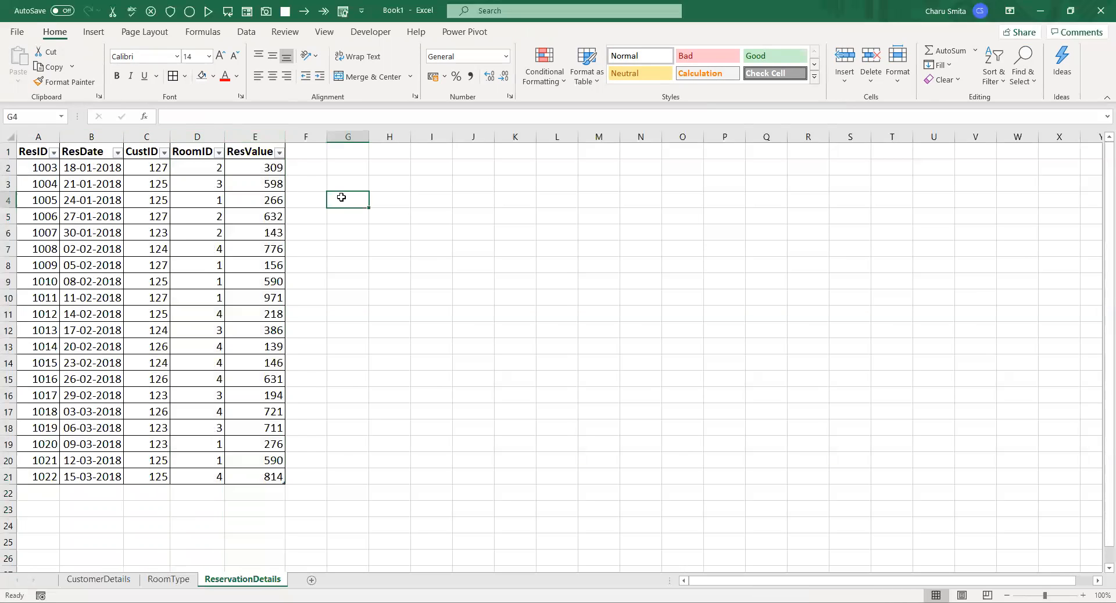
Compare the CustID column of the reservation table with the customer IDs and names on the CustomerDetails sheet
{"action": "left_click", "coordinate": [154, 167]}
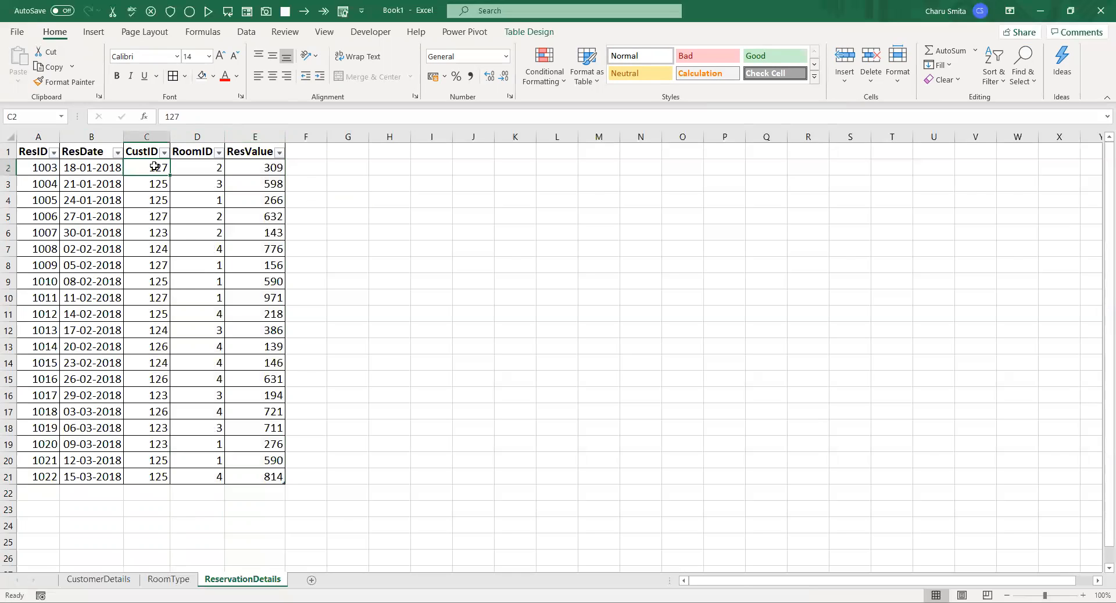
{"action": "left_click", "coordinate": [148, 136]}
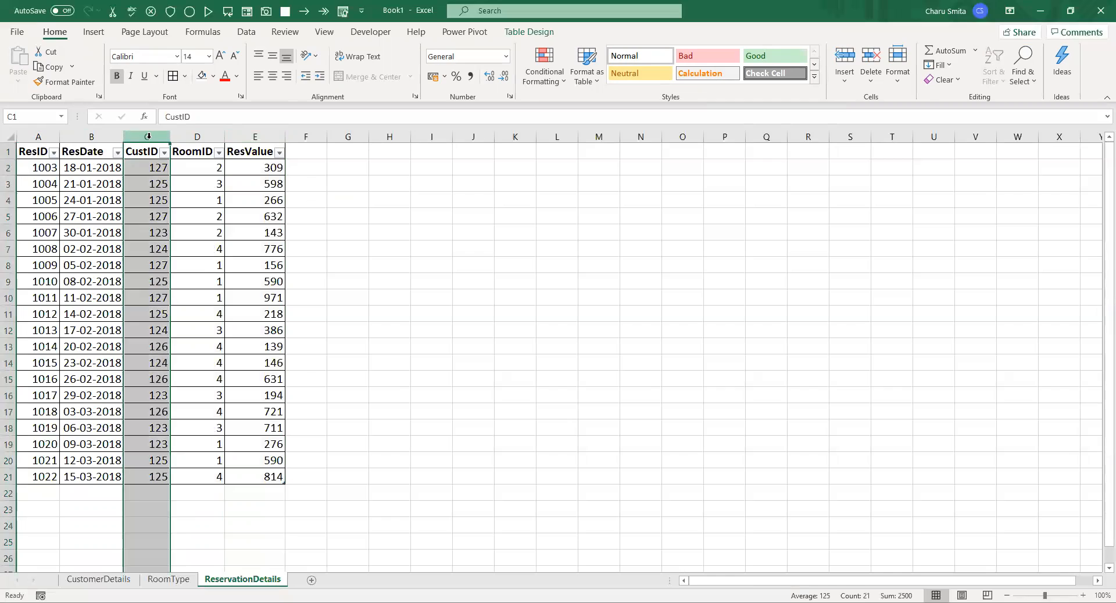
{"action": "left_click", "coordinate": [102, 568]}
{"action": "left_click", "coordinate": [99, 580]}
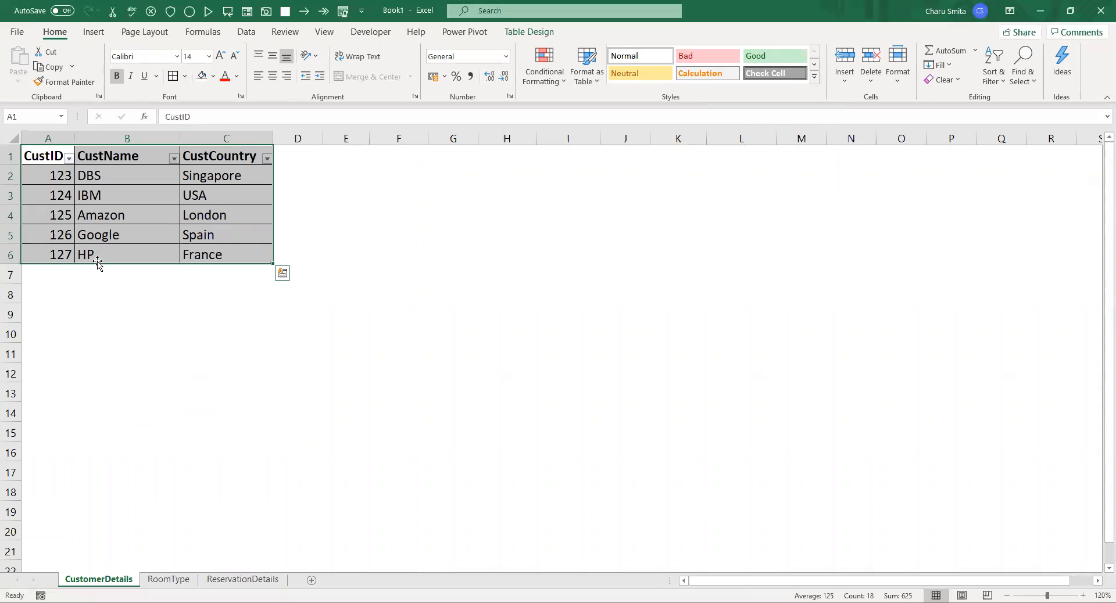
{"action": "left_click", "coordinate": [65, 251]}
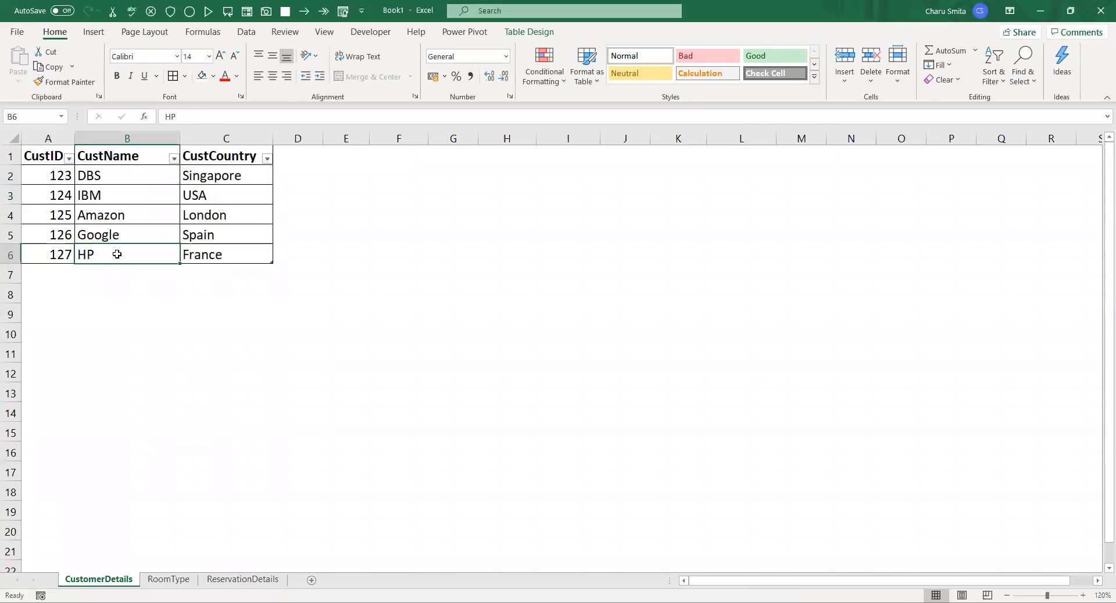
{"action": "left_click", "coordinate": [54, 218]}
{"action": "left_click", "coordinate": [101, 217]}
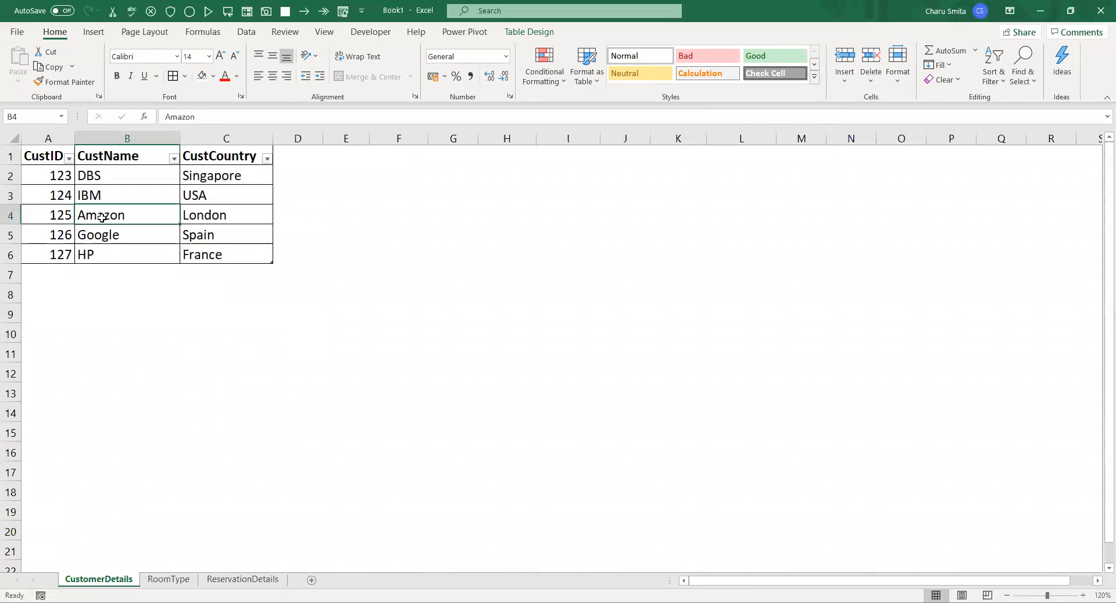
{"action": "left_click", "coordinate": [51, 183]}
{"action": "left_click", "coordinate": [92, 177]}
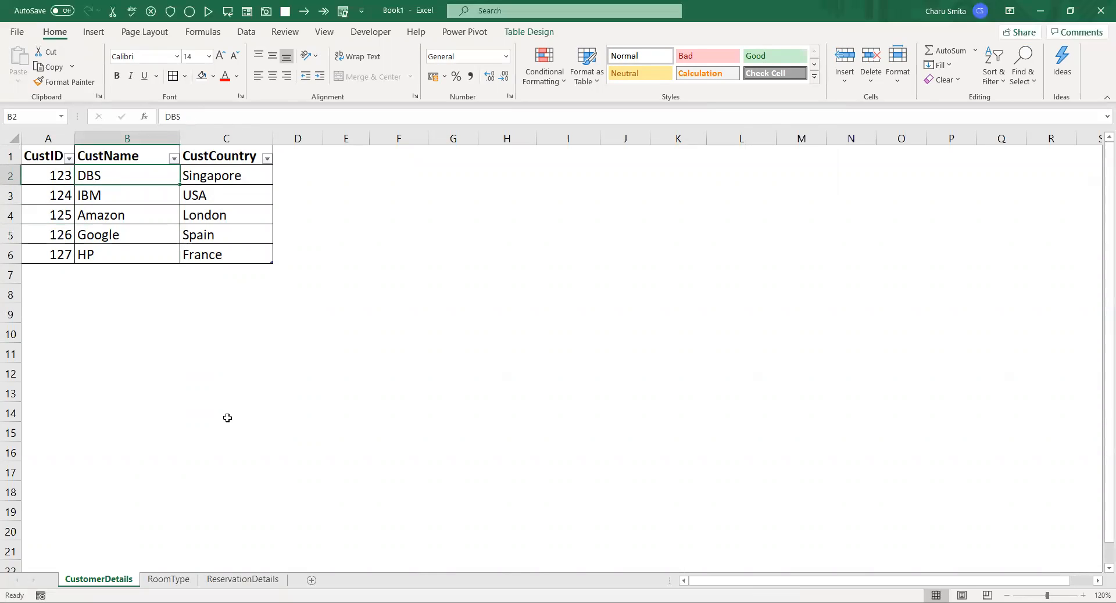
Compare the RoomID column of the reservation table with the room IDs and types on the RoomType sheet
{"action": "left_click", "coordinate": [243, 579]}
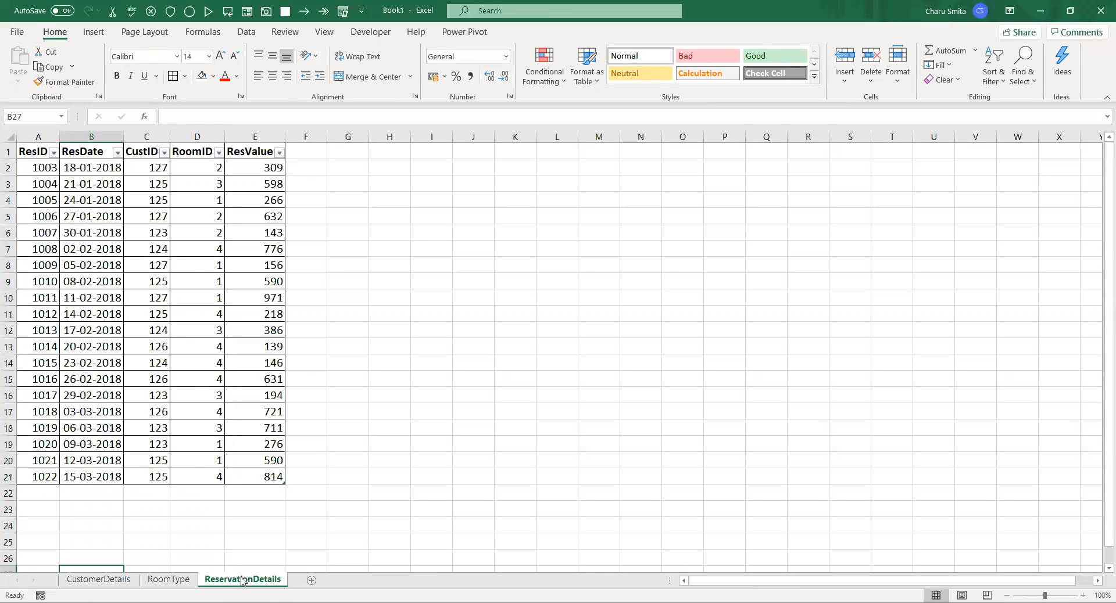
{"action": "left_click", "coordinate": [199, 136]}
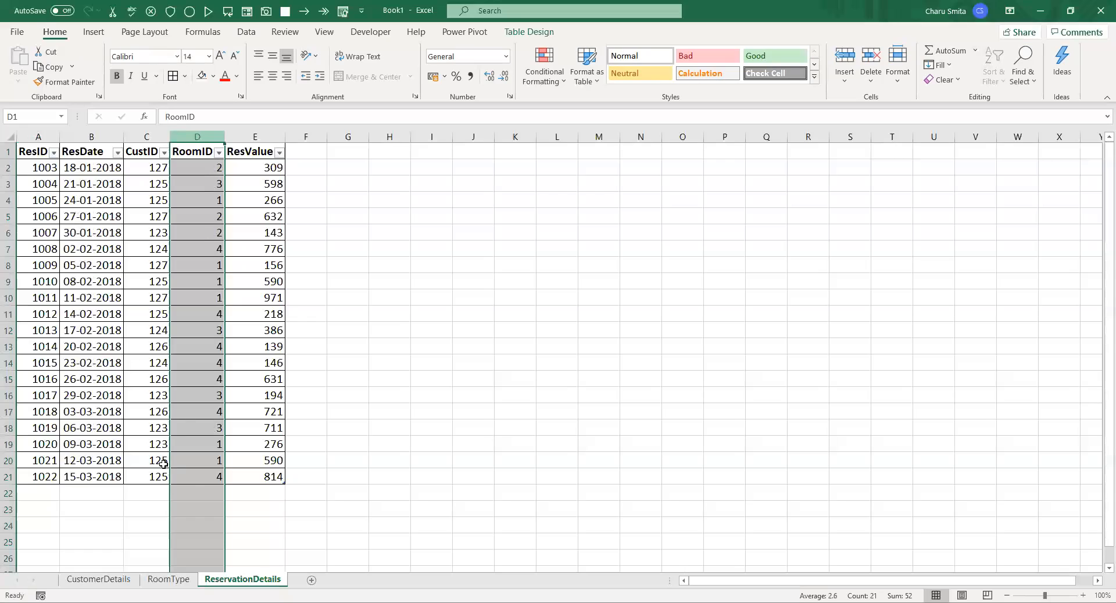
{"action": "left_click", "coordinate": [169, 579]}
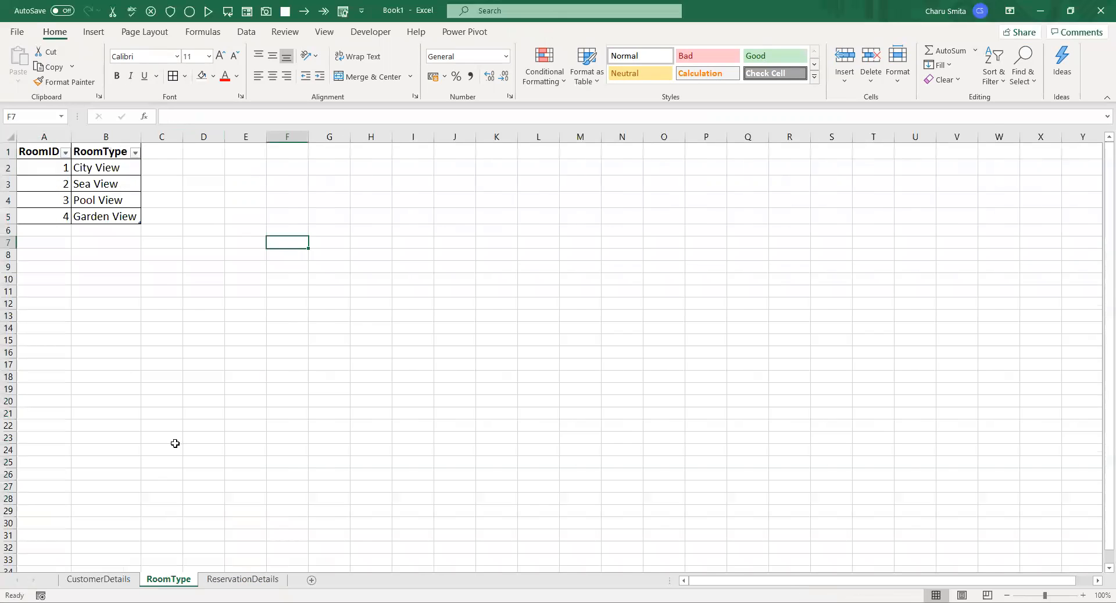
{"action": "left_click", "coordinate": [170, 279]}
{"action": "left_click", "coordinate": [56, 167]}
{"action": "left_click", "coordinate": [101, 172]}
{"action": "left_click", "coordinate": [53, 186]}
{"action": "left_click", "coordinate": [106, 188]}
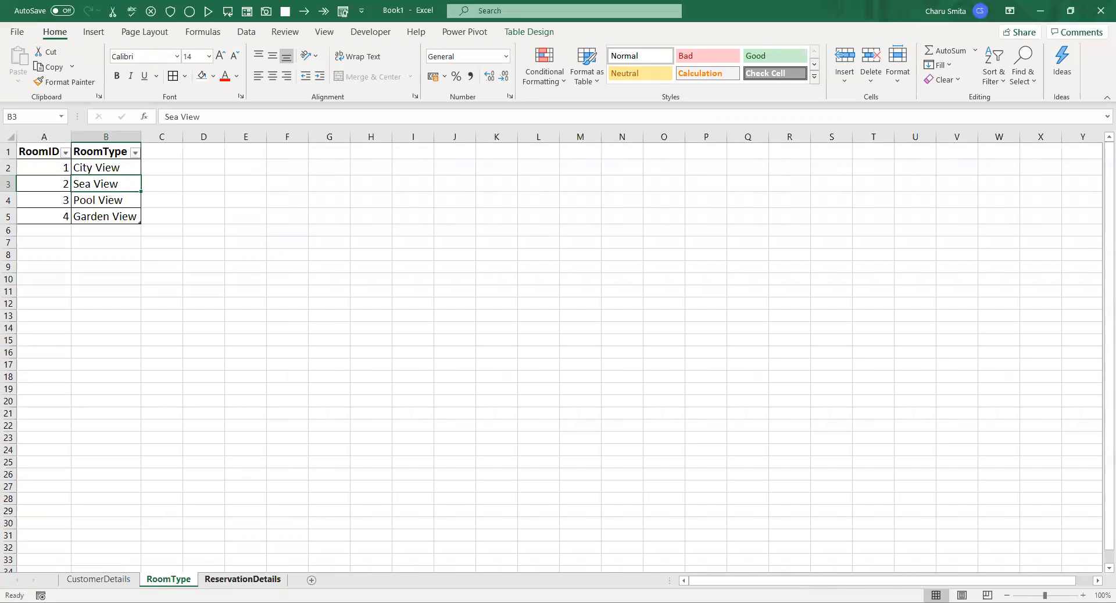
Check a CustID entry in the reservation table and examine the Amazon row on the CustomerDetails sheet
{"action": "left_click", "coordinate": [242, 579]}
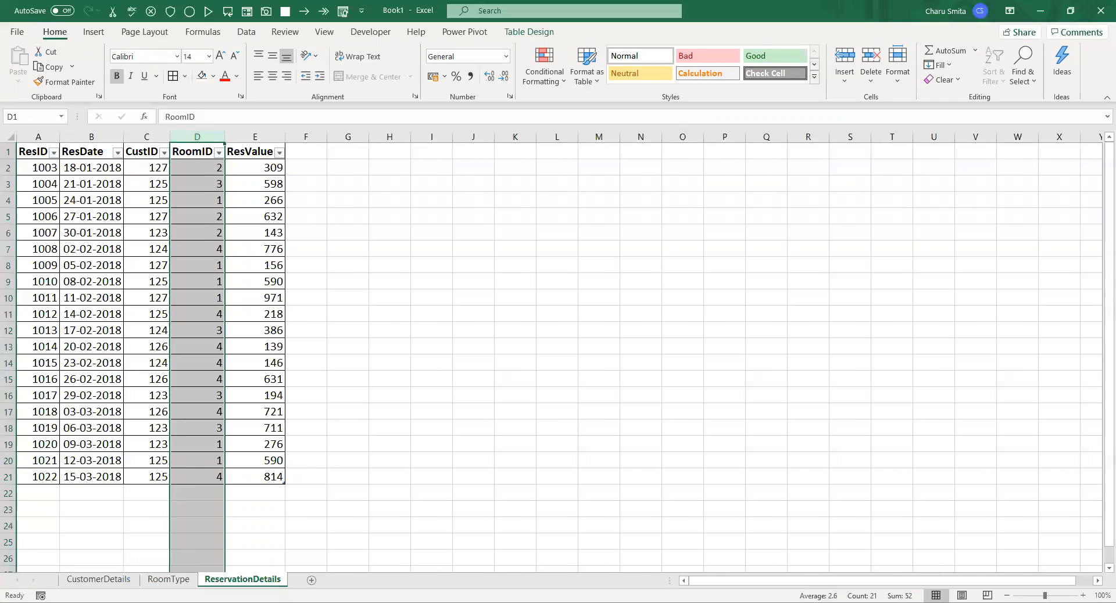
{"action": "left_click", "coordinate": [154, 340]}
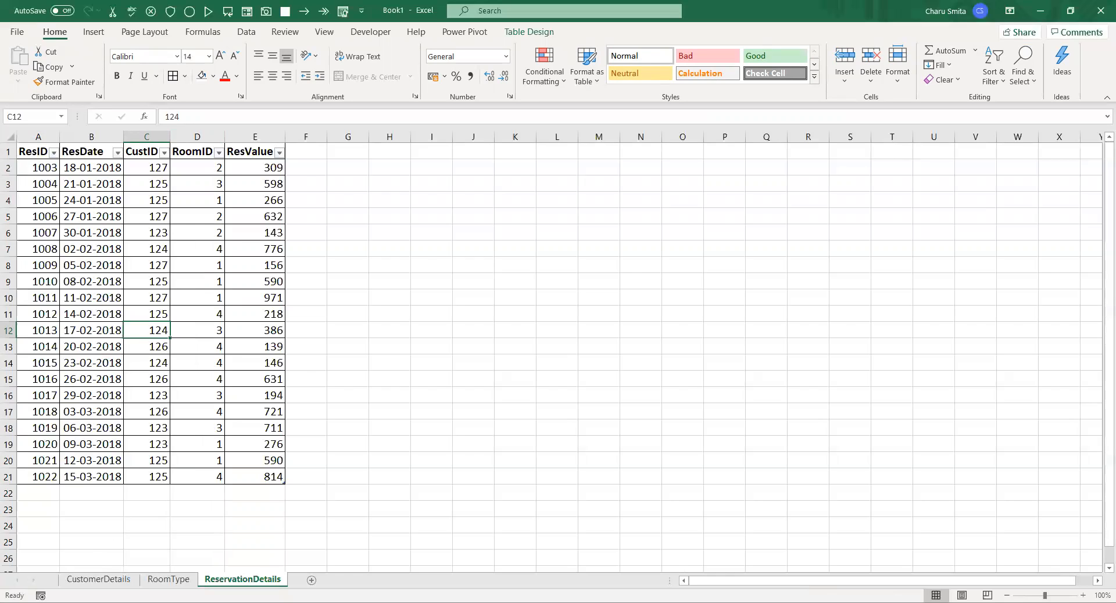
{"action": "left_click", "coordinate": [98, 580]}
{"action": "left_click", "coordinate": [10, 213]}
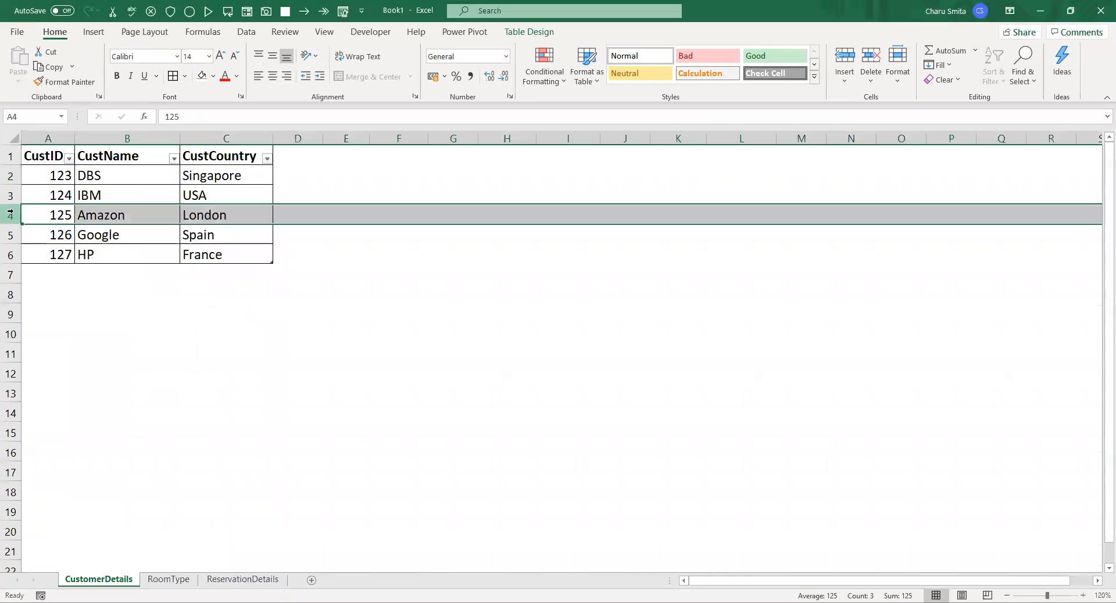
{"action": "left_click", "coordinate": [141, 308]}
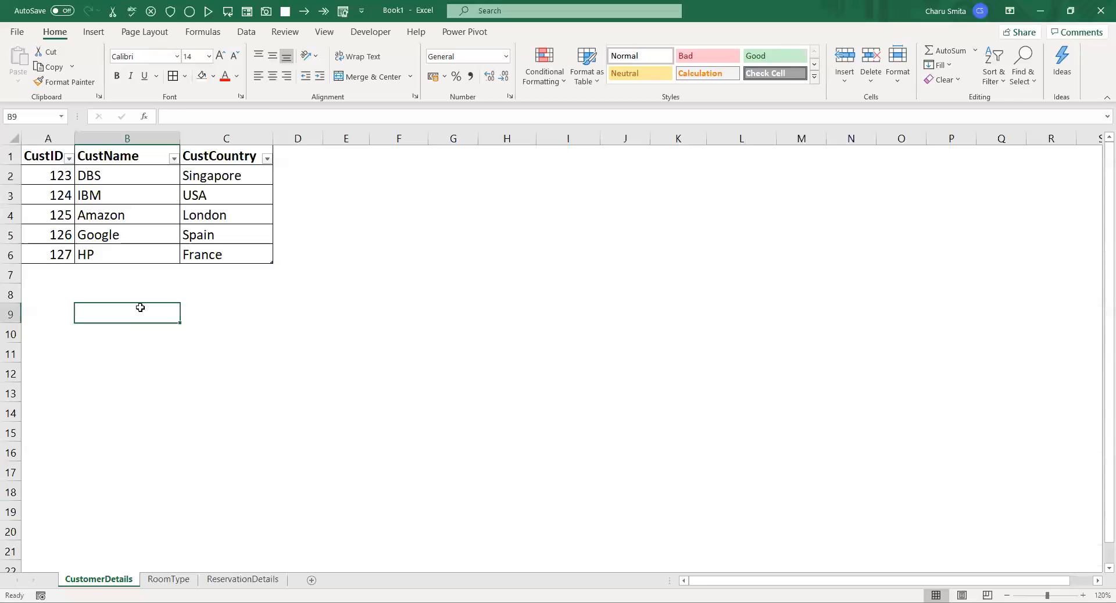
Create a PivotTable from the customer table on a new worksheet, adding the data to the Data Model
{"action": "left_click", "coordinate": [153, 182]}
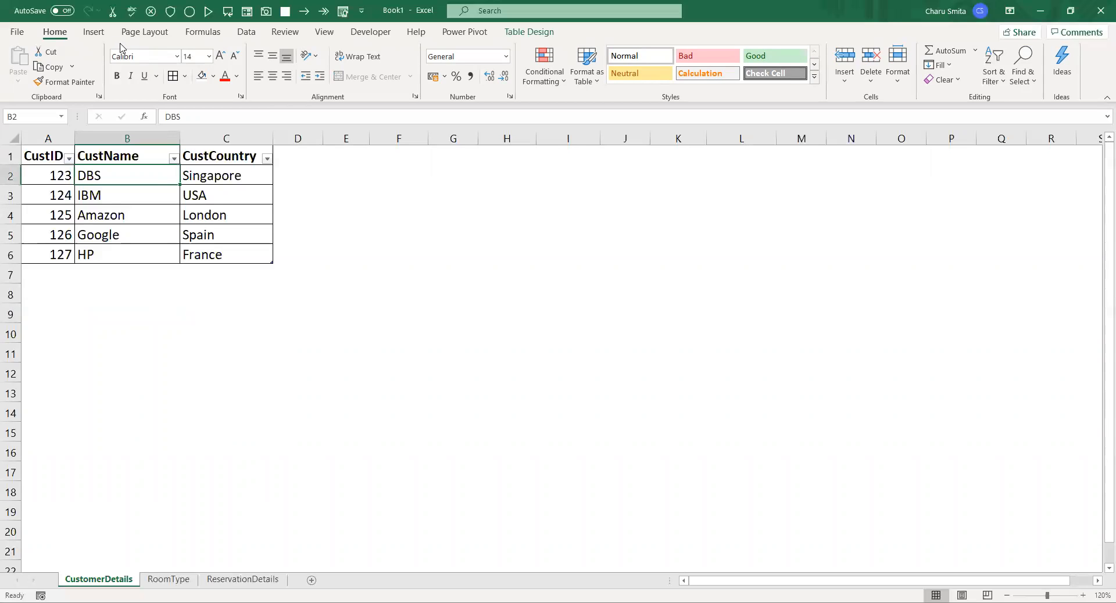
{"action": "left_click", "coordinate": [93, 32]}
{"action": "left_click", "coordinate": [26, 58]}
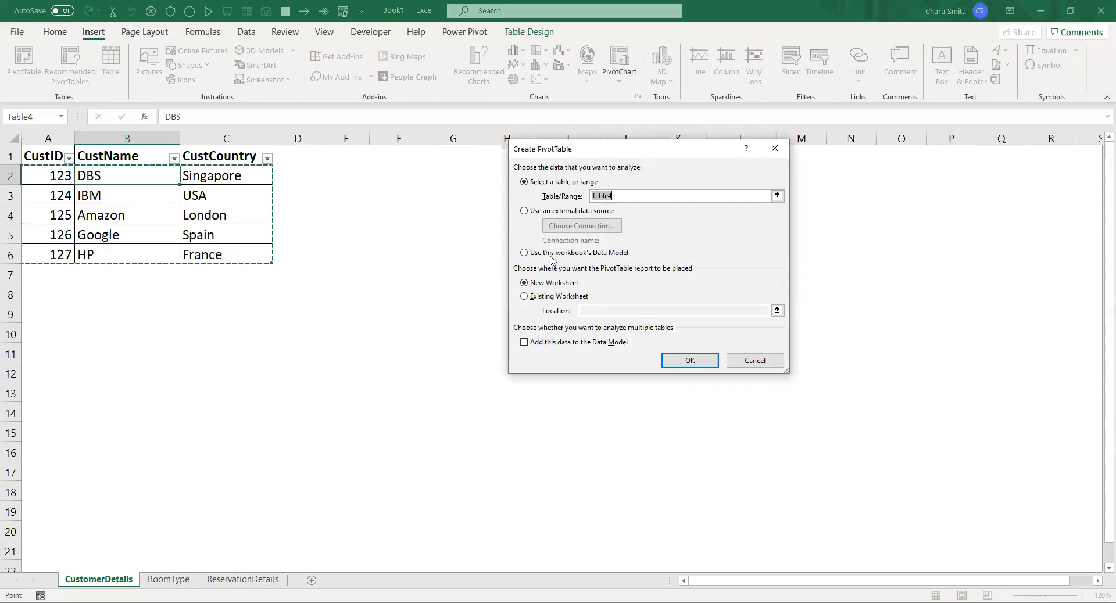
{"action": "left_click", "coordinate": [544, 342]}
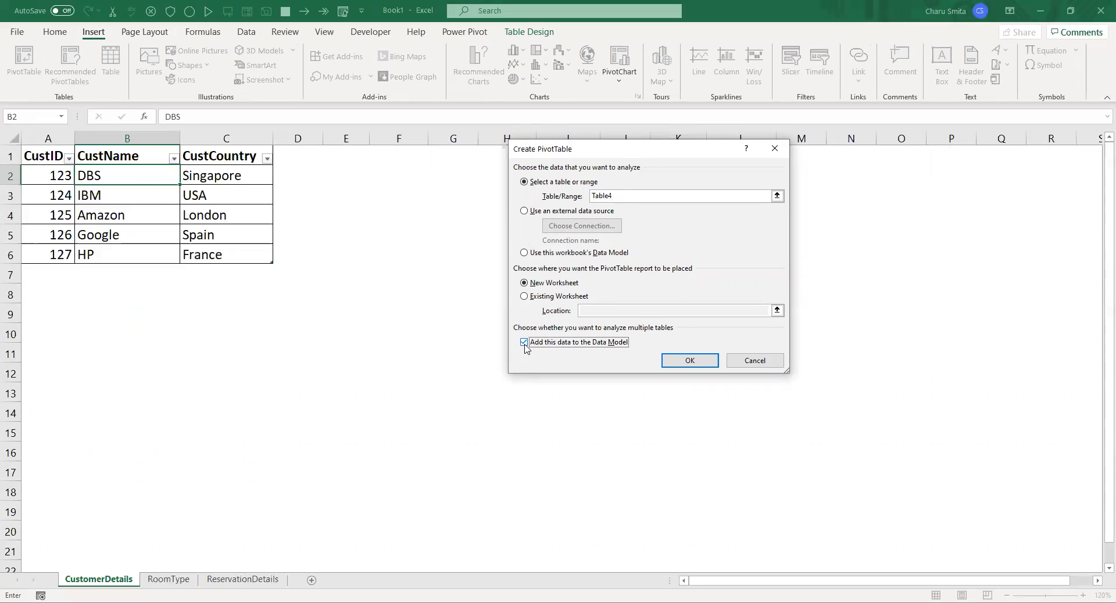
{"action": "left_click", "coordinate": [683, 363]}
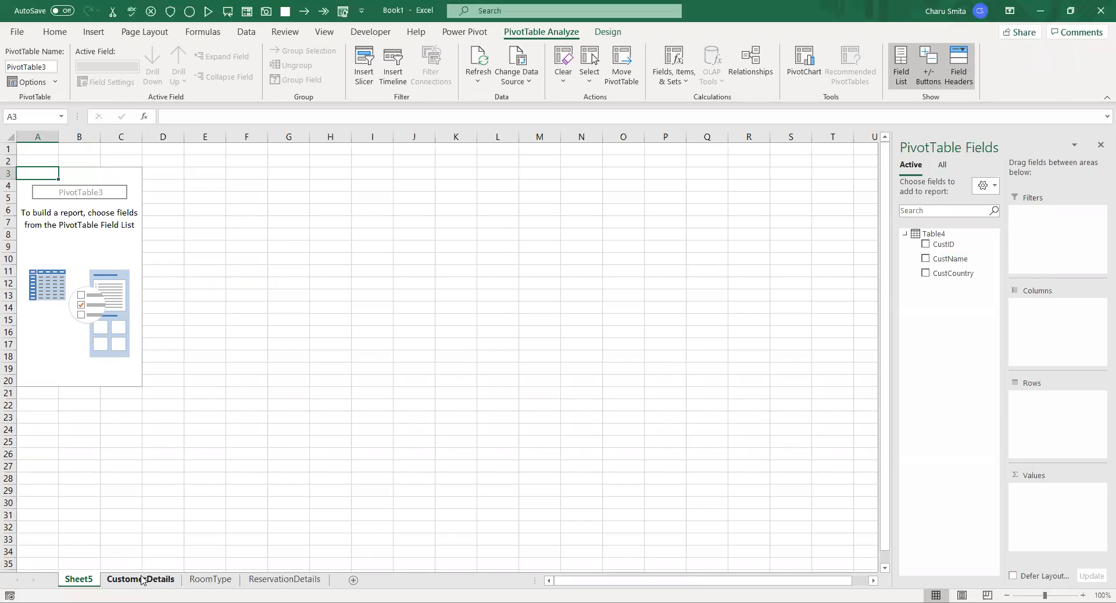
From the RoomType sheet, insert a PivotTable based on the workbook's Data Model at cell D3 of Sheet5
{"action": "left_click", "coordinate": [210, 580]}
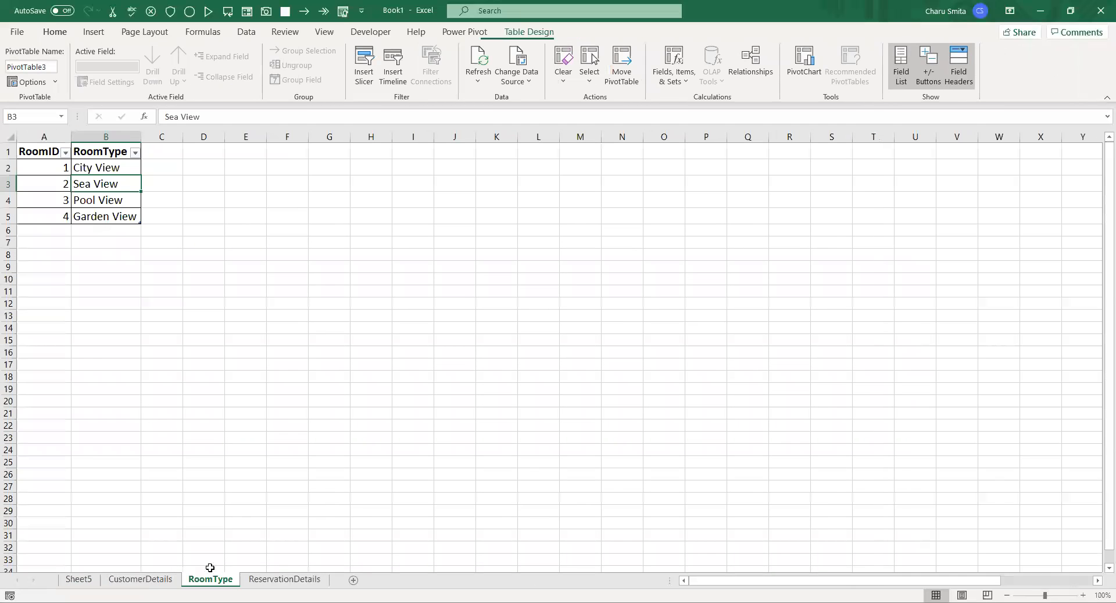
{"action": "left_click", "coordinate": [93, 31]}
{"action": "left_click", "coordinate": [23, 69]}
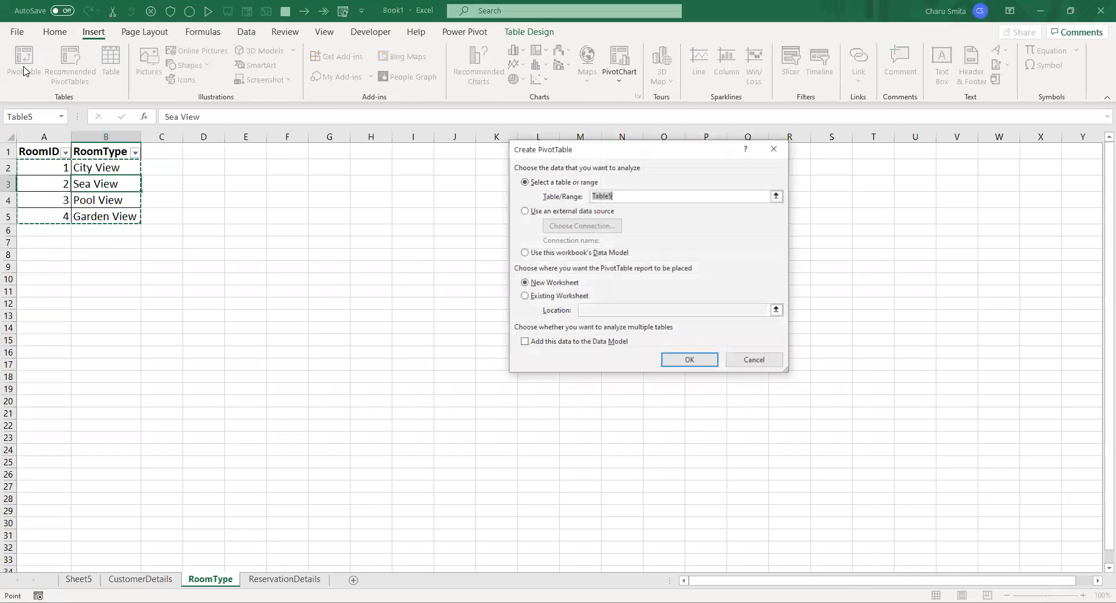
{"action": "left_click", "coordinate": [568, 255]}
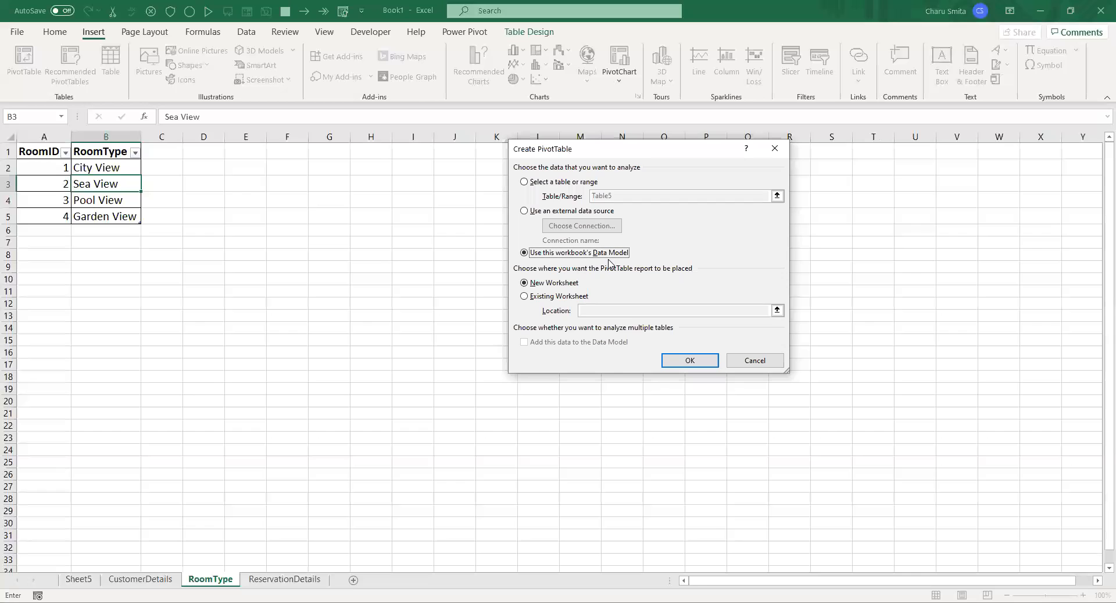
{"action": "left_click", "coordinate": [570, 298]}
{"action": "left_click", "coordinate": [78, 579]}
{"action": "left_click", "coordinate": [165, 173]}
{"action": "left_click", "coordinate": [673, 361]}
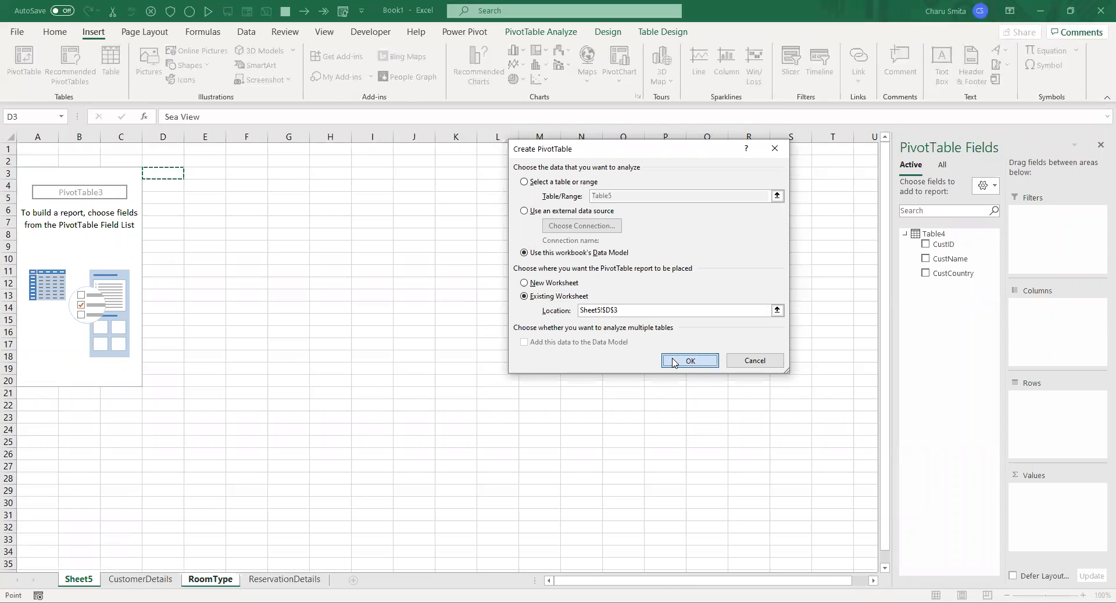
From the ReservationDetails sheet, insert a PivotTable based on the workbook's Data Model at cell G3 of Sheet5
{"action": "left_click", "coordinate": [284, 580]}
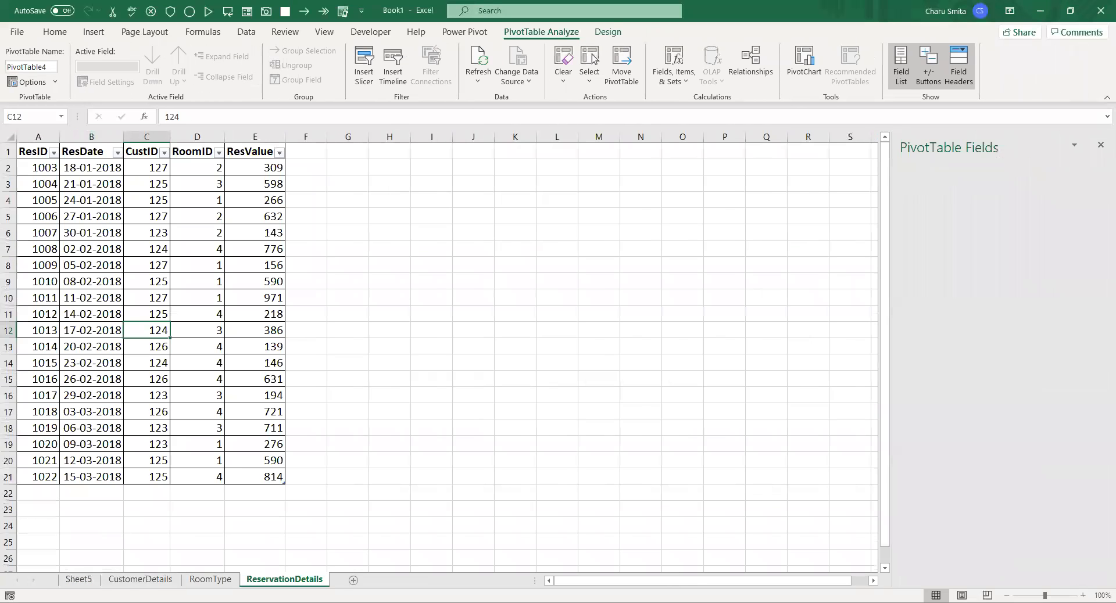
{"action": "left_click", "coordinate": [128, 218]}
{"action": "left_click", "coordinate": [93, 32]}
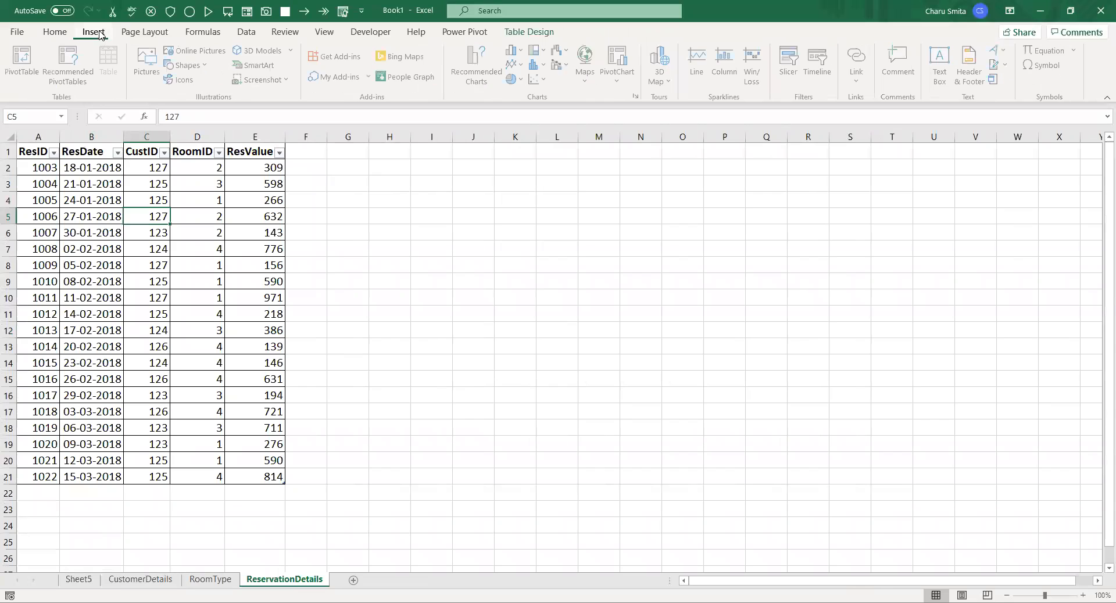
{"action": "left_click", "coordinate": [23, 61]}
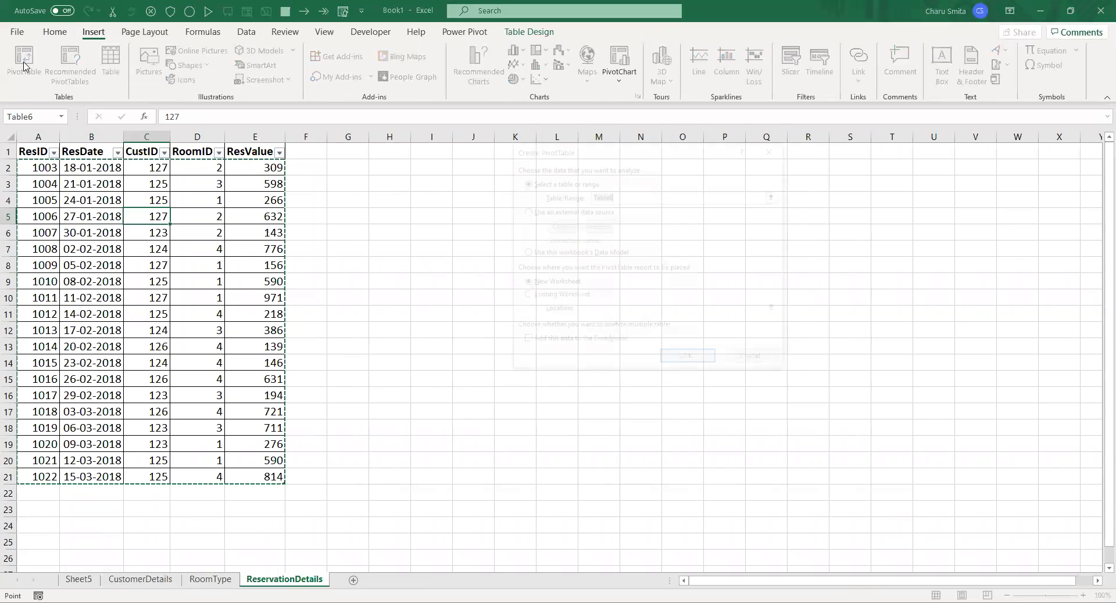
{"action": "left_click", "coordinate": [562, 254]}
{"action": "left_click", "coordinate": [557, 298]}
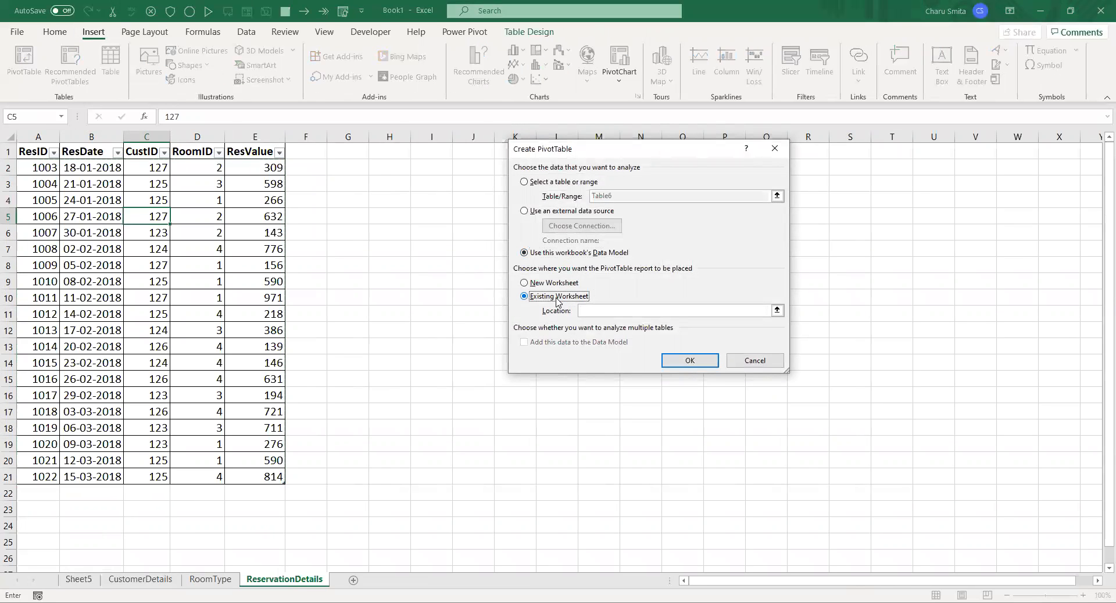
{"action": "left_click", "coordinate": [78, 580]}
{"action": "left_click", "coordinate": [286, 168]}
{"action": "left_click", "coordinate": [700, 363]}
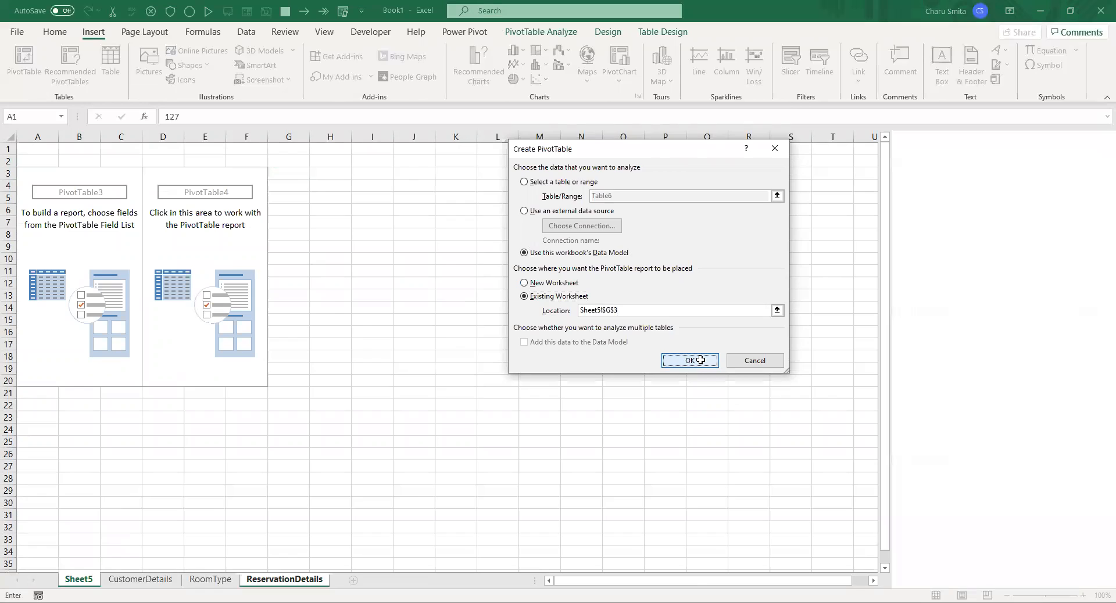
Build the PivotTable at G3 with CustName from Table4 as rows and ResValue from Table6 as summed values
{"action": "left_click", "coordinate": [905, 273]}
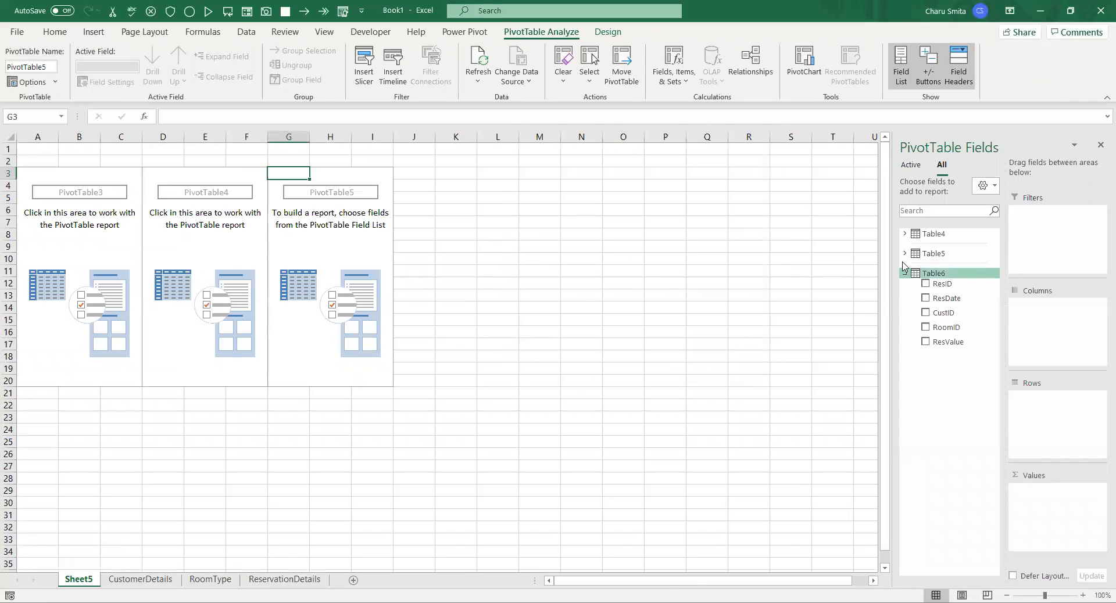
{"action": "left_click", "coordinate": [905, 253]}
{"action": "left_click", "coordinate": [905, 234]}
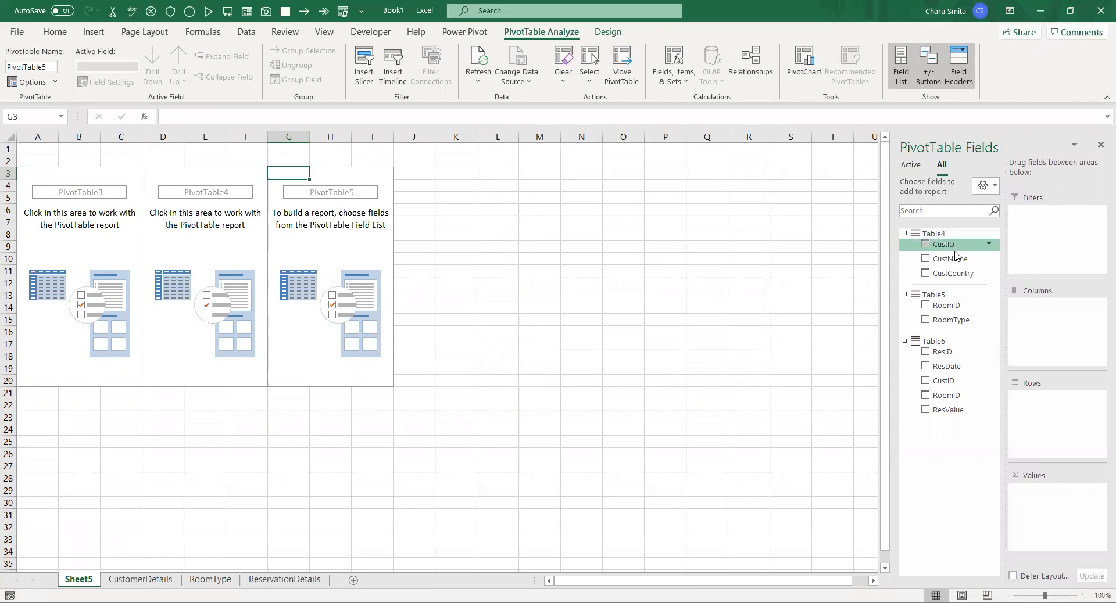
{"action": "left_click_drag", "start_coordinate": [953, 260], "coordinate": [1049, 407]}
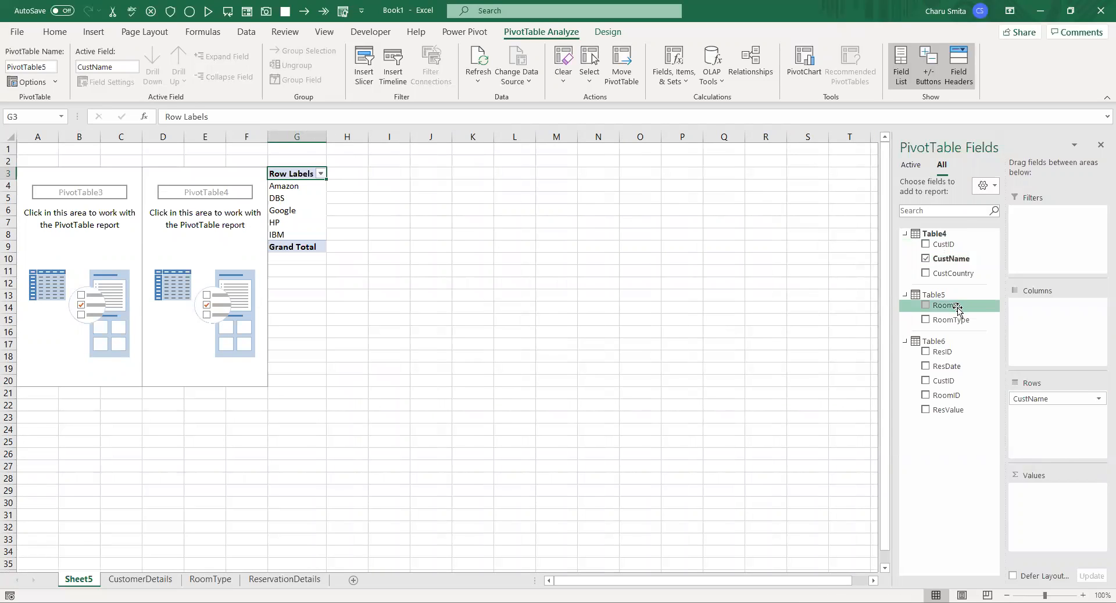
{"action": "left_click_drag", "start_coordinate": [956, 410], "coordinate": [1049, 528]}
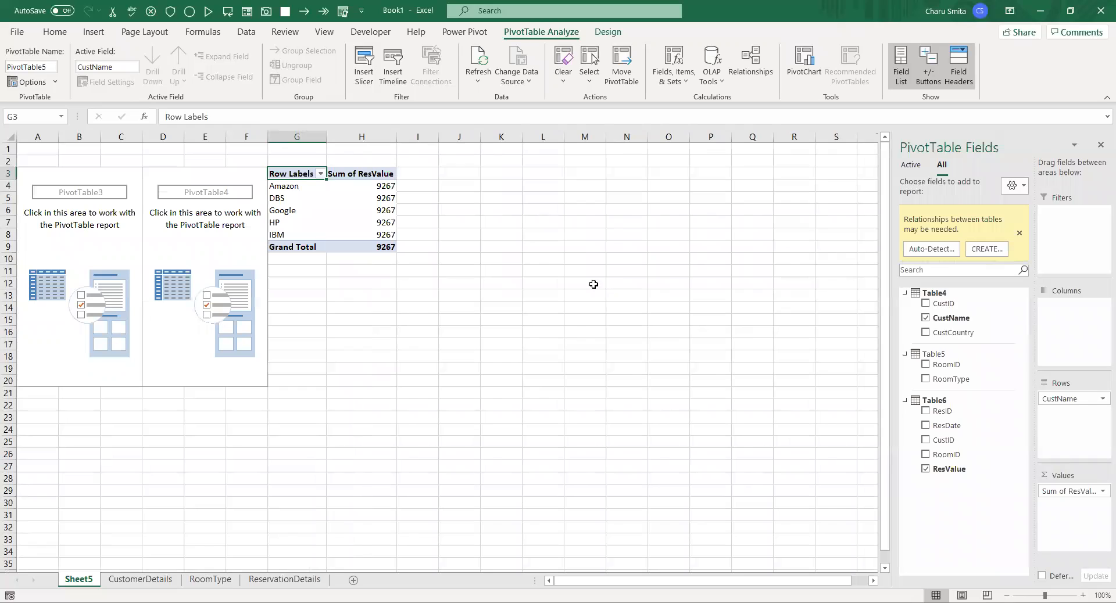
{"action": "left_click", "coordinate": [378, 202]}
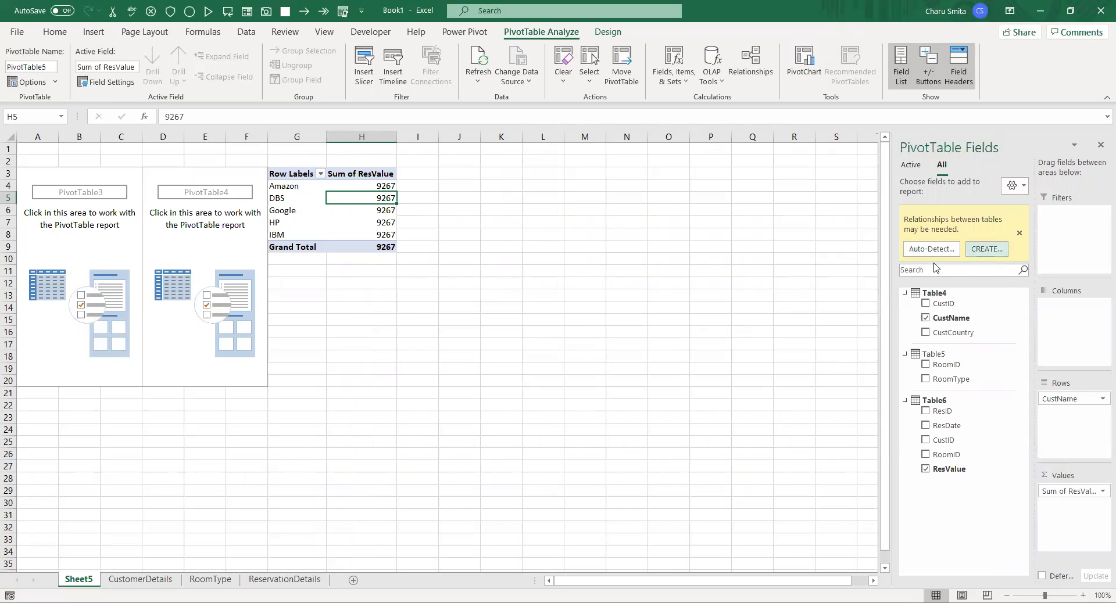
Create a relationship between Table4 and Table6, using CustID as the column in both tables
{"action": "left_click", "coordinate": [981, 249]}
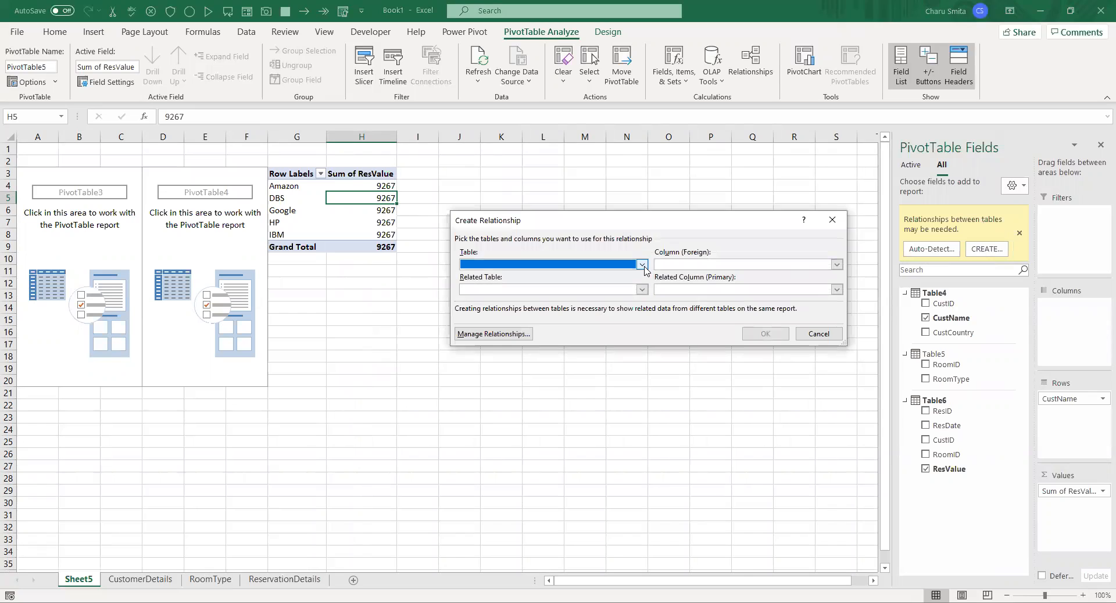
{"action": "left_click", "coordinate": [644, 268]}
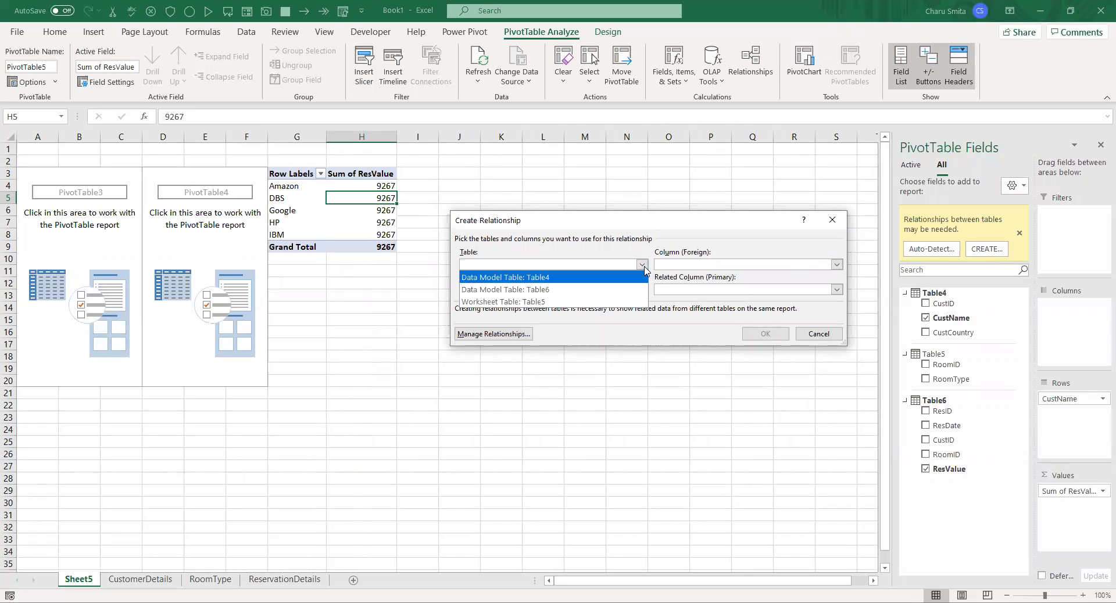
{"action": "left_click", "coordinate": [563, 279]}
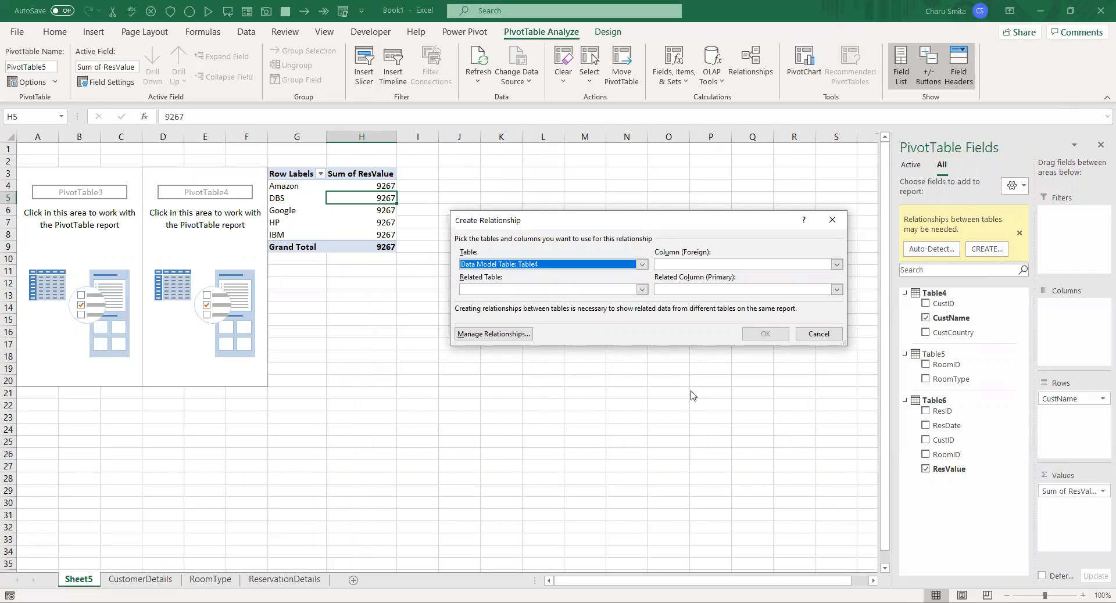
{"action": "left_click", "coordinate": [696, 265]}
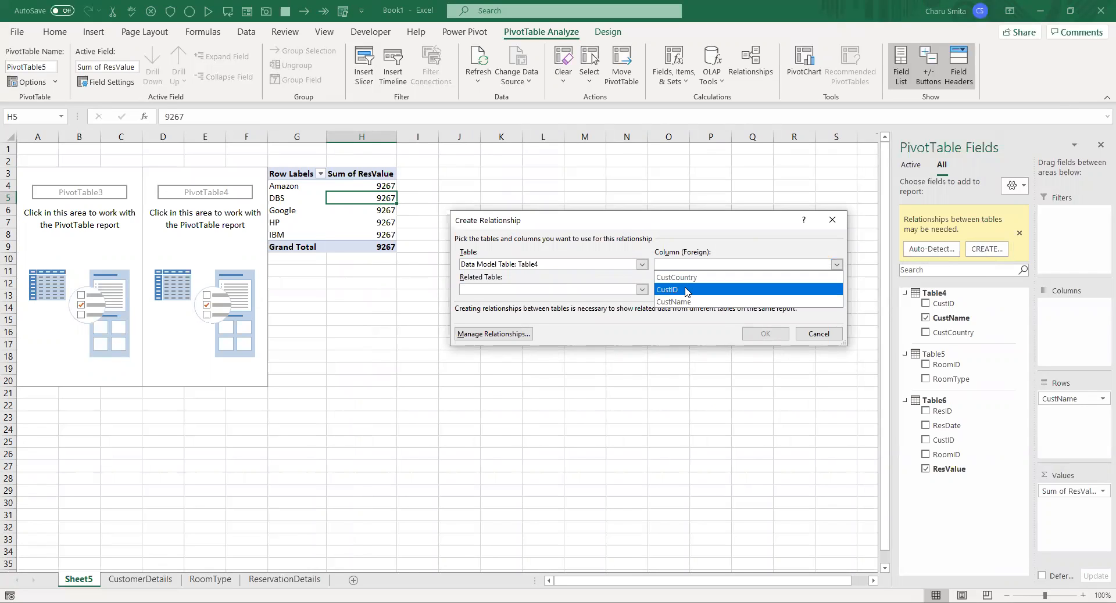
{"action": "left_click", "coordinate": [622, 291]}
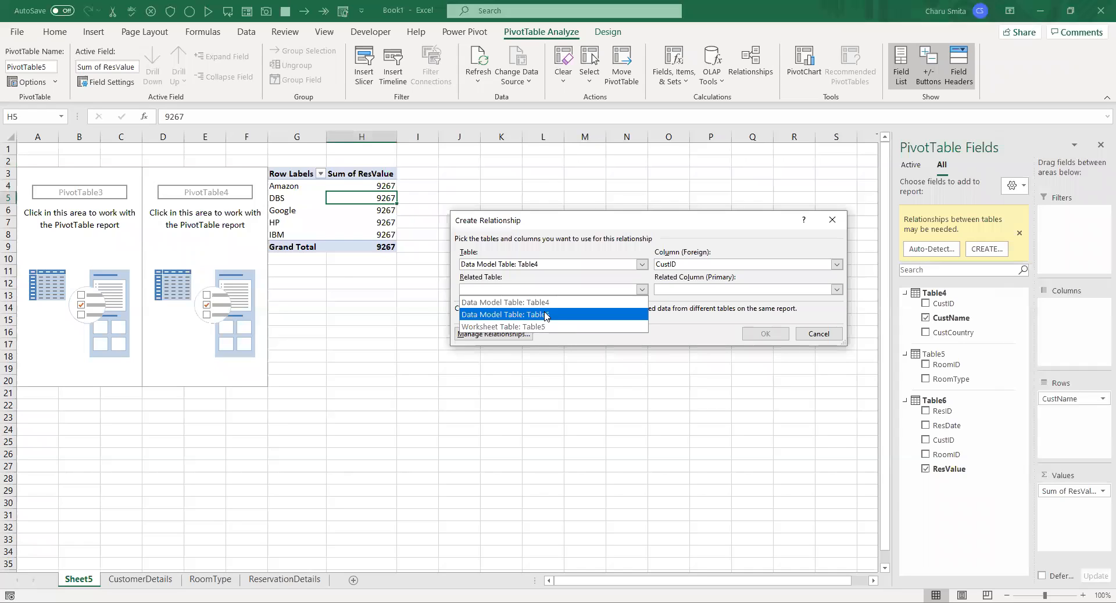
{"action": "left_click", "coordinate": [542, 327]}
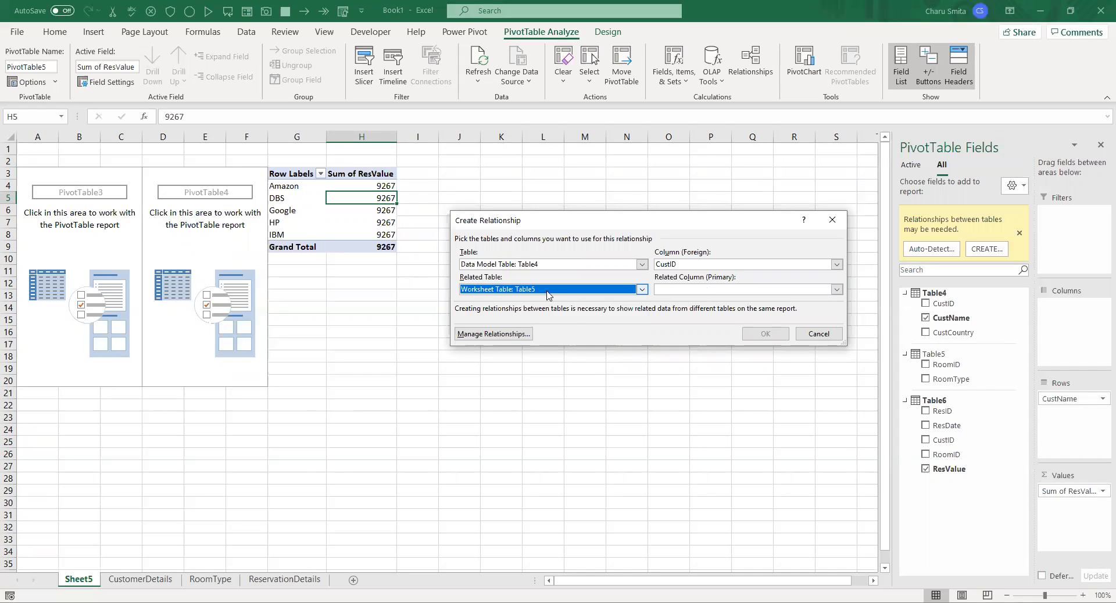
{"action": "left_click", "coordinate": [673, 290]}
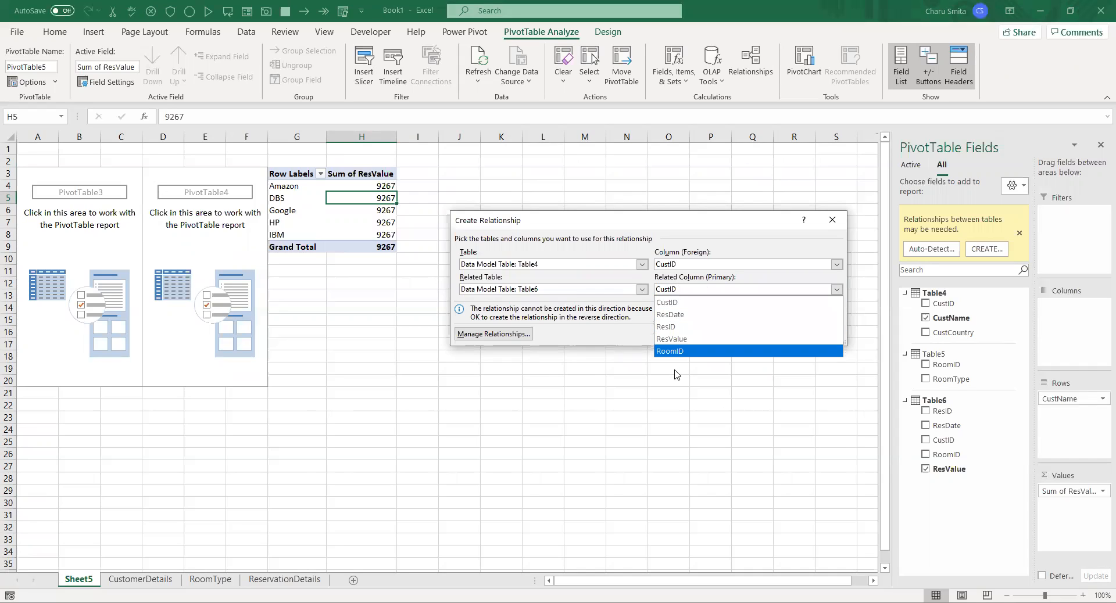
{"action": "left_click", "coordinate": [750, 332]}
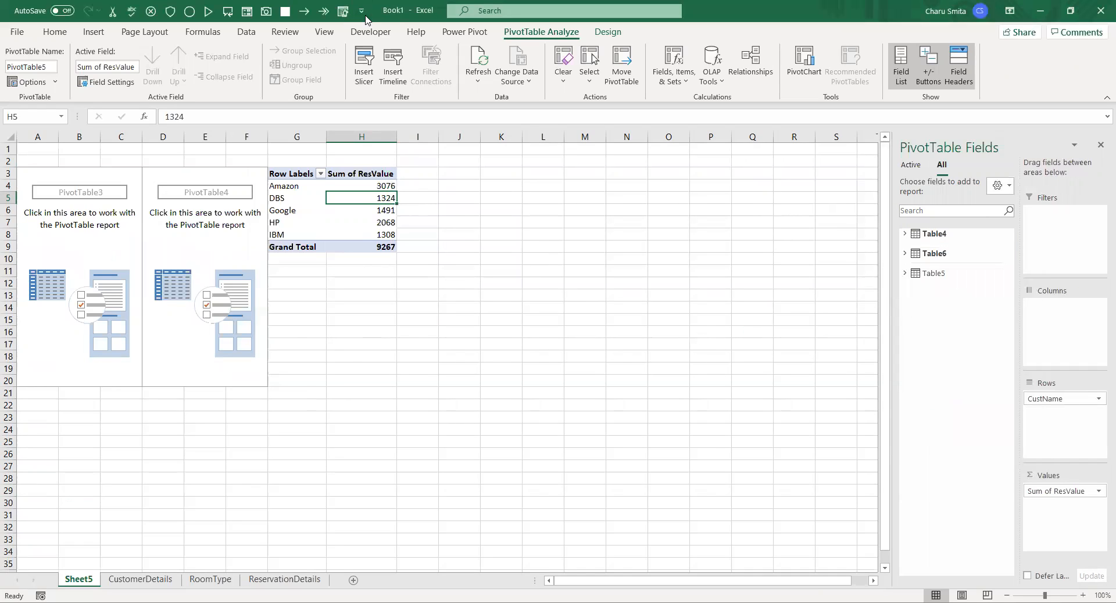
Add a second relationship linking RoomID in Table6 to RoomID in Table5 as the related table
{"action": "left_click", "coordinate": [763, 64]}
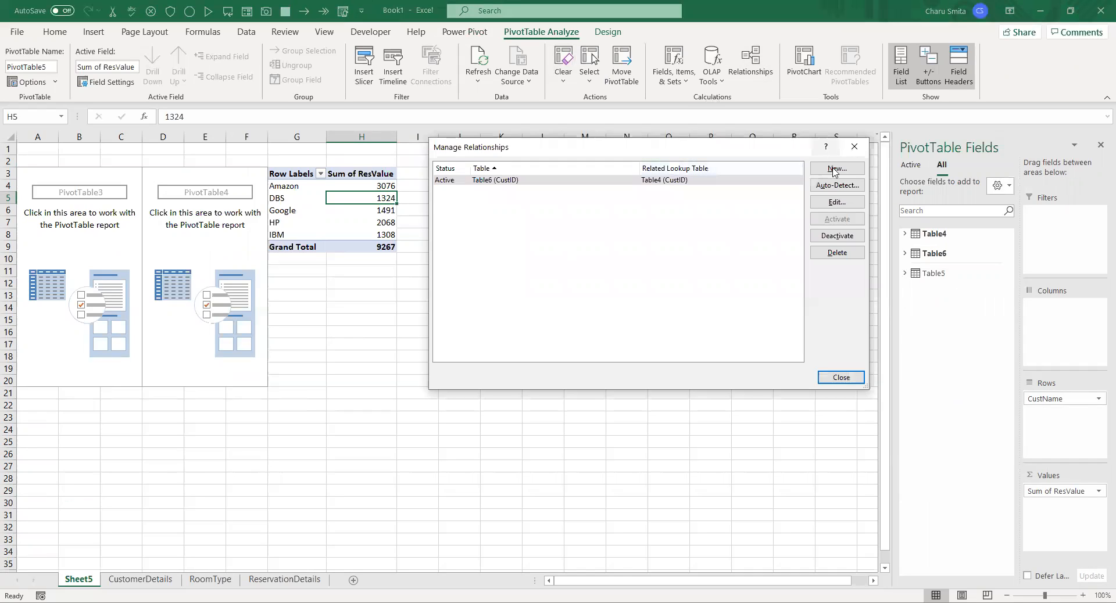
{"action": "left_click", "coordinate": [833, 171]}
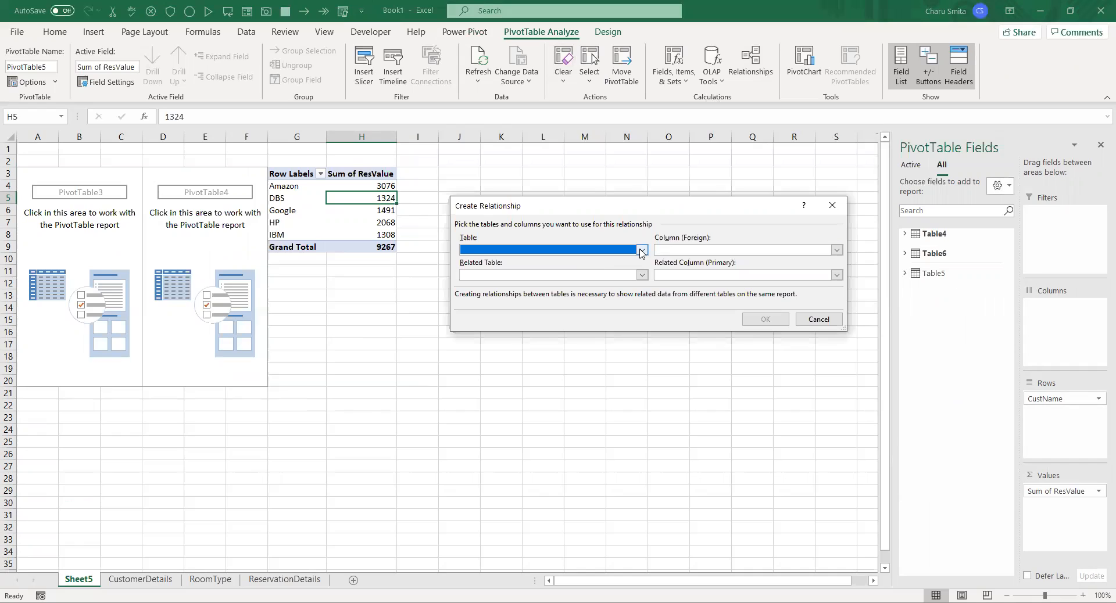
{"action": "left_click", "coordinate": [641, 250]}
{"action": "left_click", "coordinate": [546, 280]}
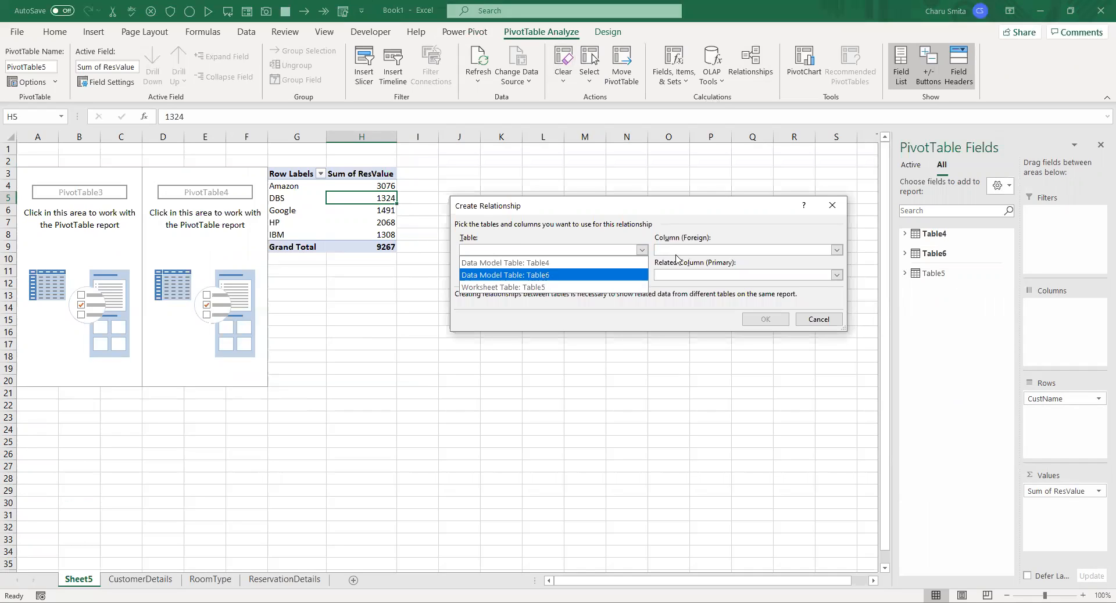
{"action": "left_click", "coordinate": [697, 251]}
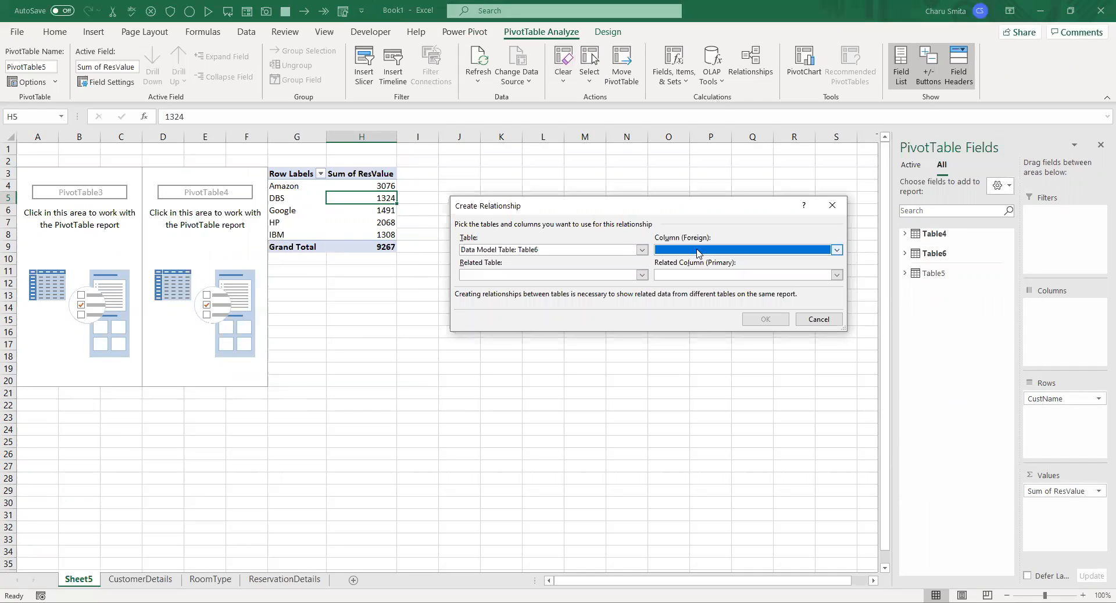
{"action": "left_click", "coordinate": [674, 312]}
{"action": "left_click", "coordinate": [583, 279]}
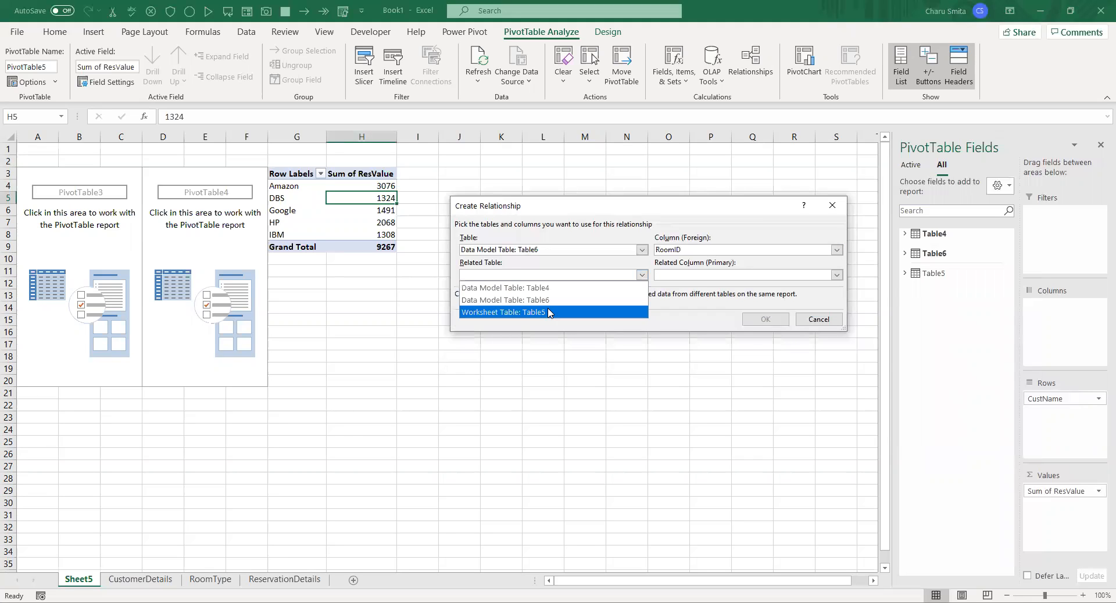
{"action": "left_click", "coordinate": [550, 309]}
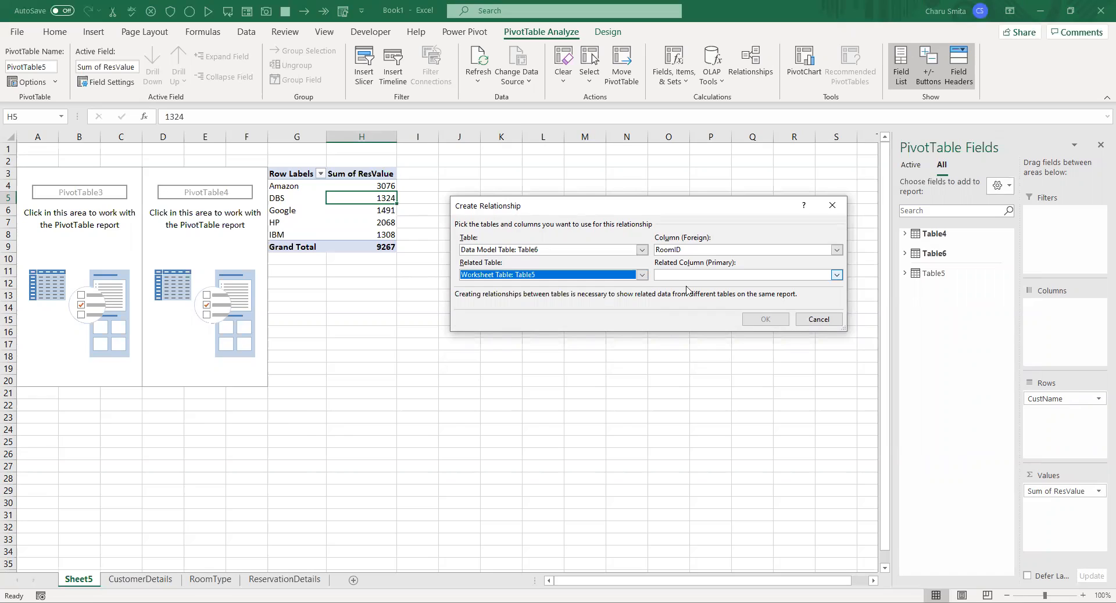
{"action": "left_click", "coordinate": [694, 277]}
{"action": "left_click", "coordinate": [689, 287]}
{"action": "left_click", "coordinate": [768, 321]}
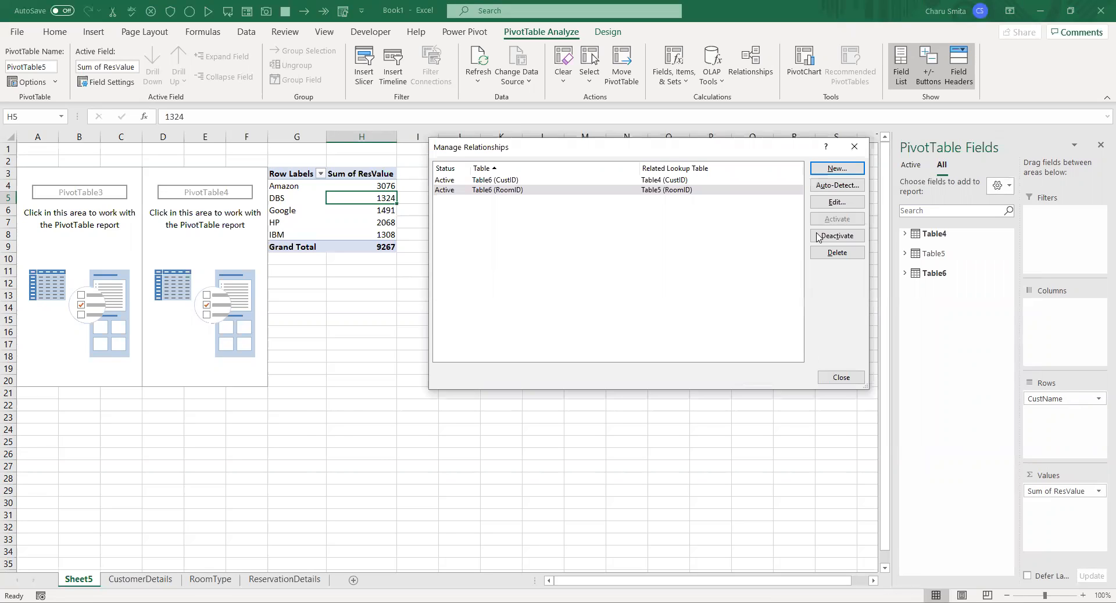
{"action": "left_click", "coordinate": [849, 381]}
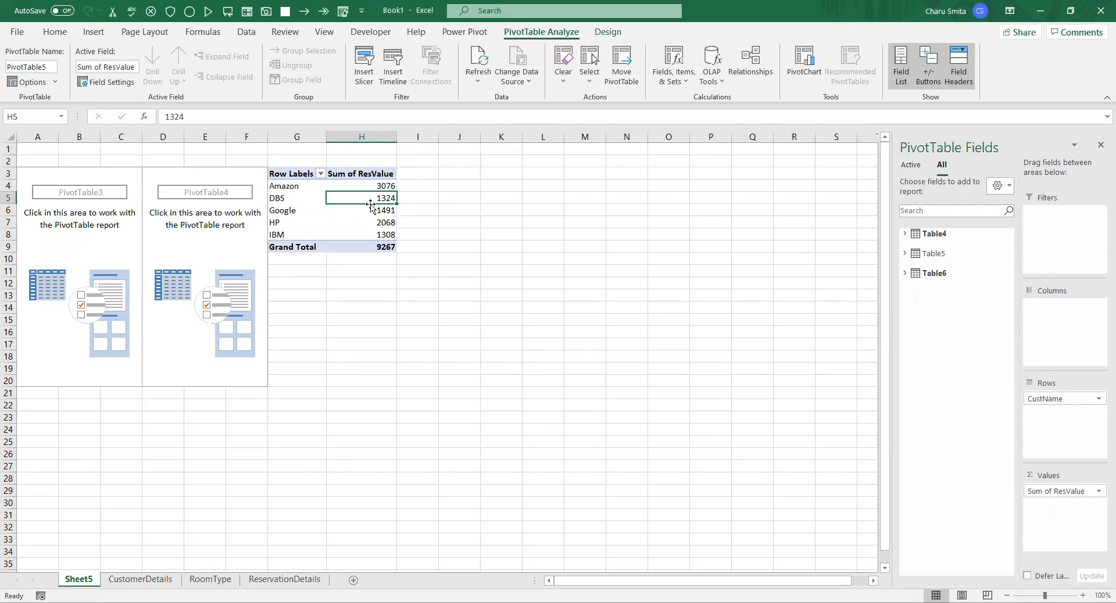
Add RoomType from Table5 beneath CustName in the PivotTable rows to split each customer's reservation values by room type
{"action": "left_click", "coordinate": [362, 186]}
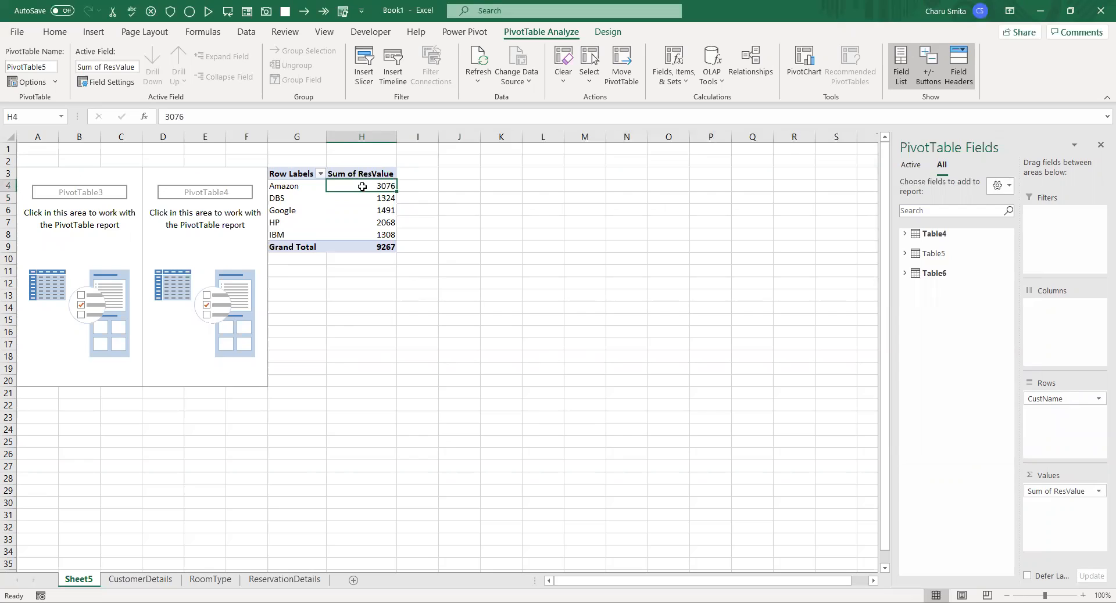
{"action": "left_click", "coordinate": [292, 186]}
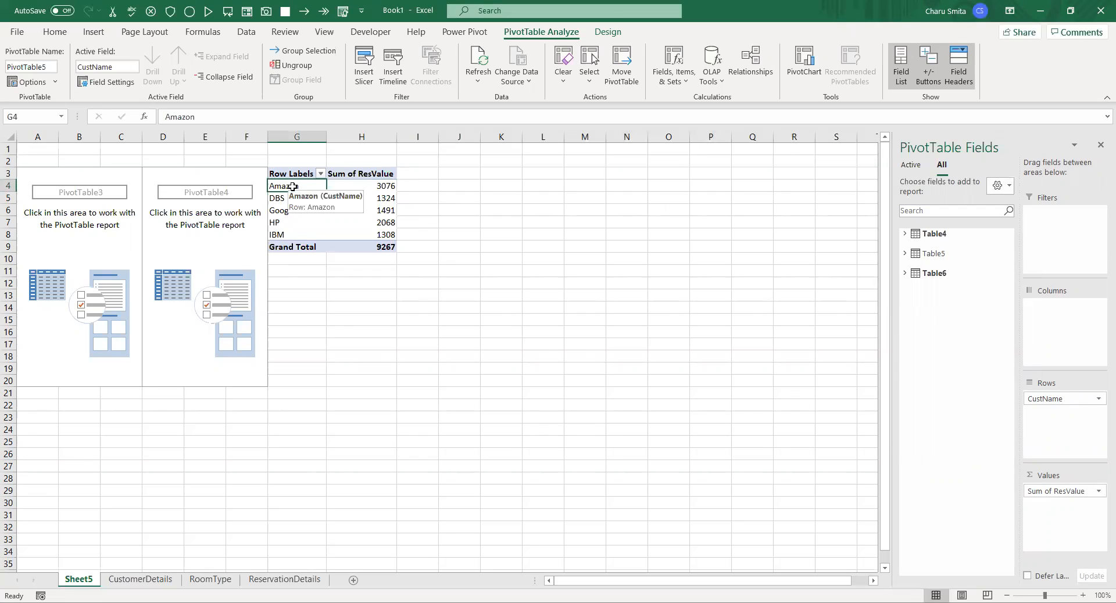
{"action": "left_click", "coordinate": [379, 187]}
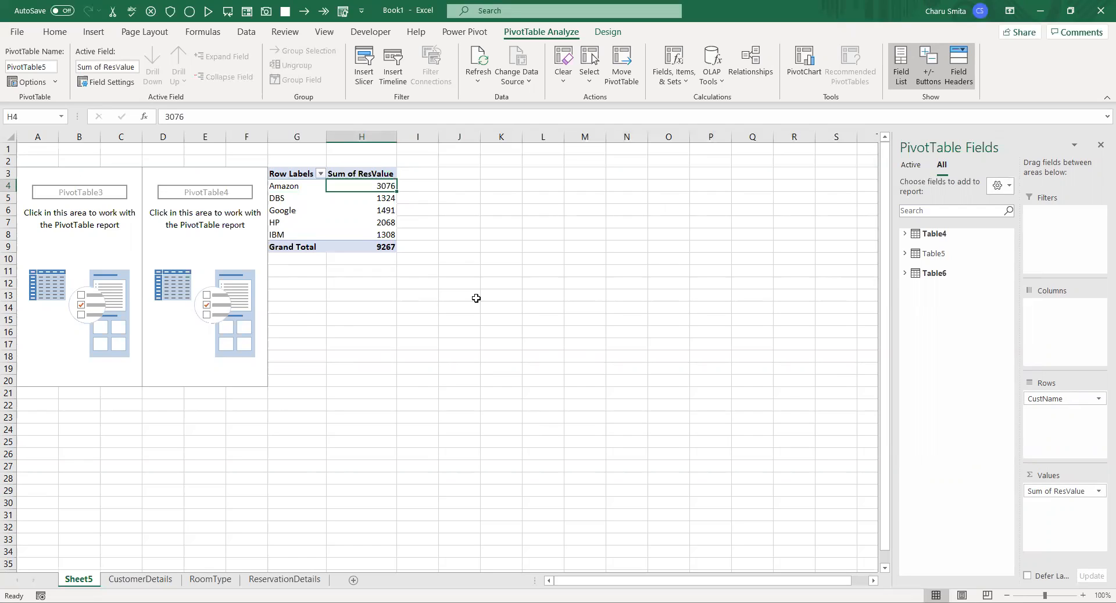
{"action": "left_click", "coordinate": [905, 254]}
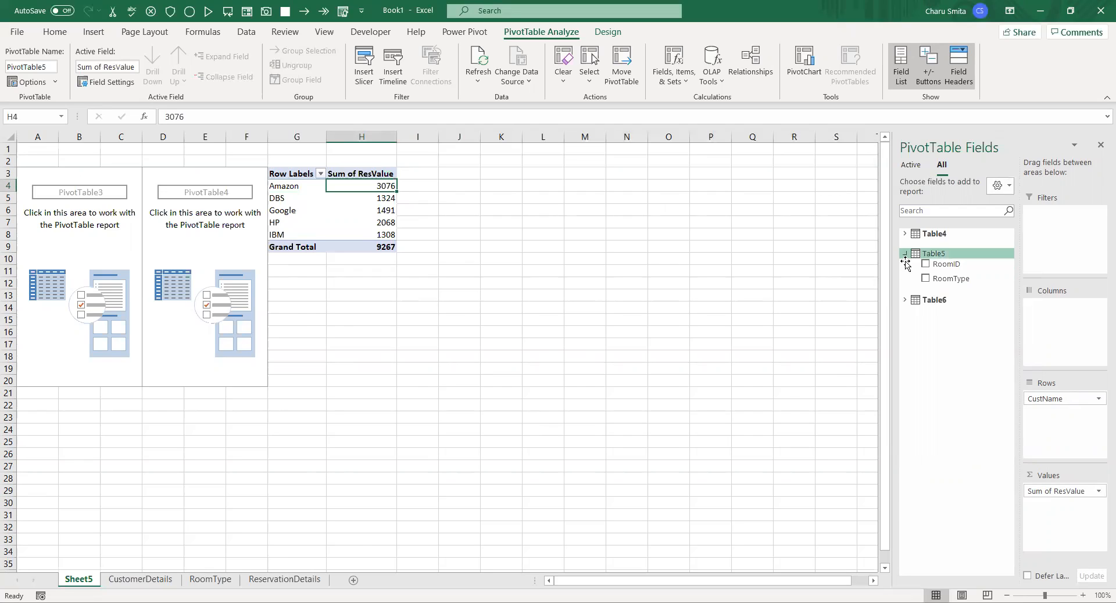
{"action": "left_click_drag", "start_coordinate": [943, 279], "coordinate": [1057, 420]}
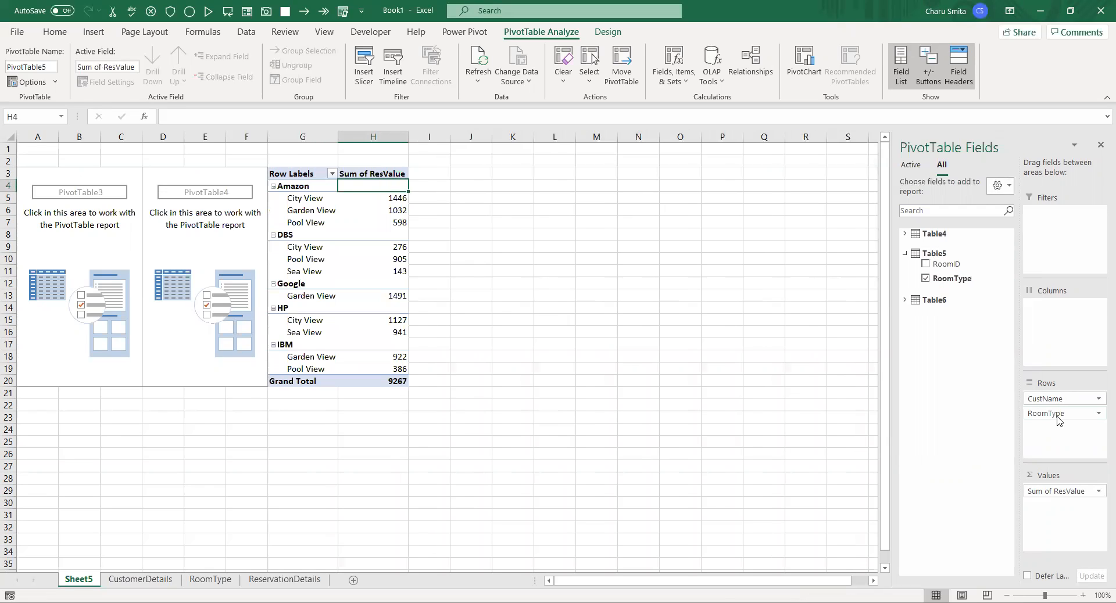
{"action": "left_click_drag", "start_coordinate": [395, 210], "coordinate": [396, 223]}
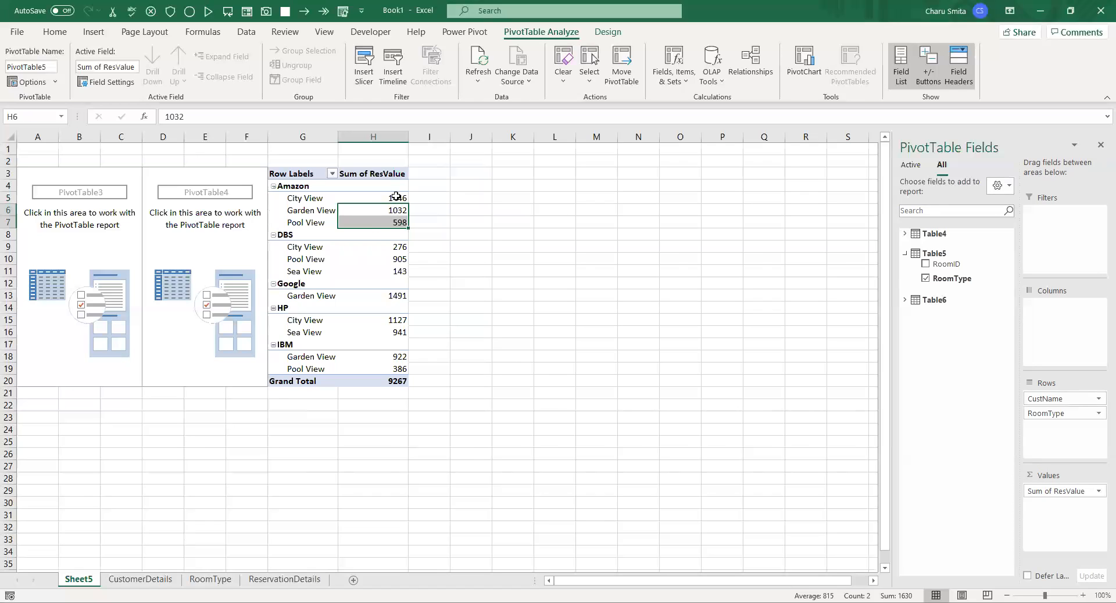